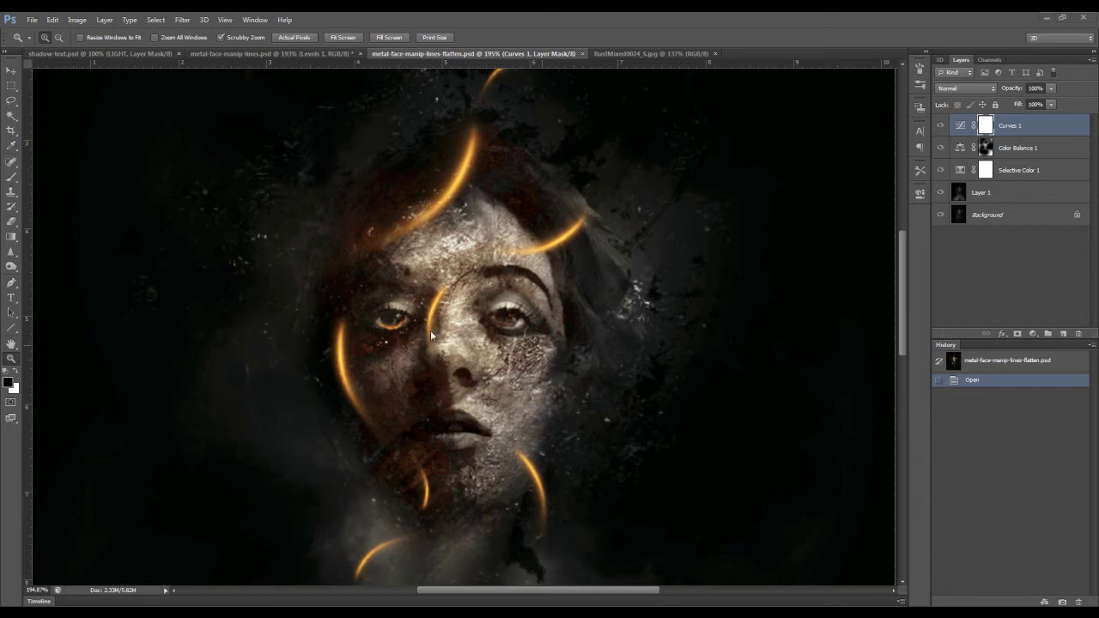
Switch to metal-face-manip-lines.psd and bring the black-and-white portrait into view
click(289, 53)
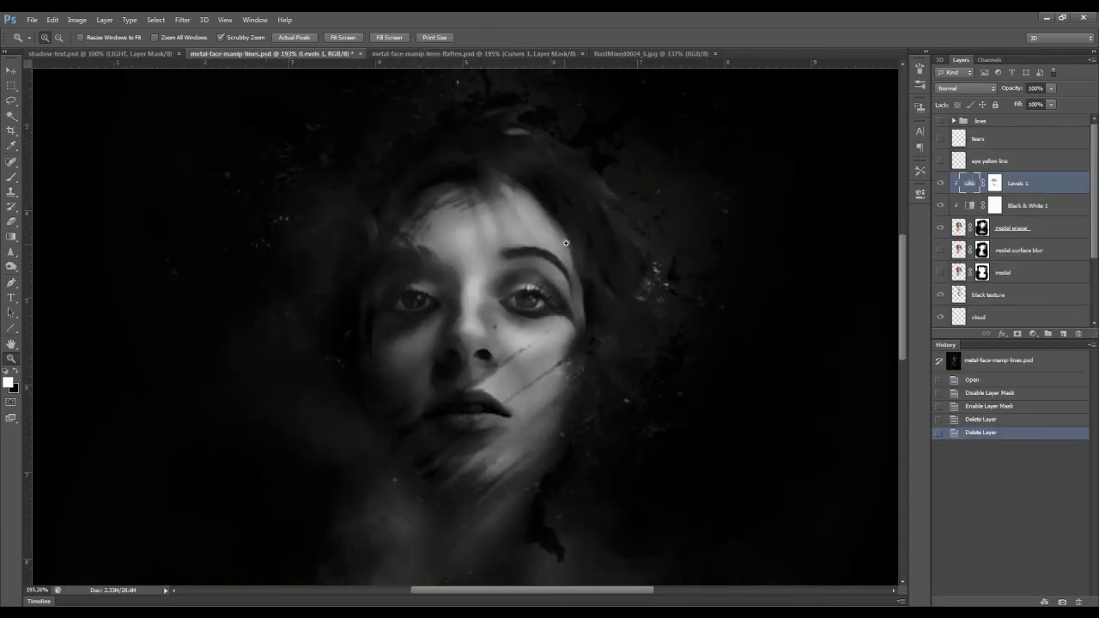
scroll(420, 197, up, 1)
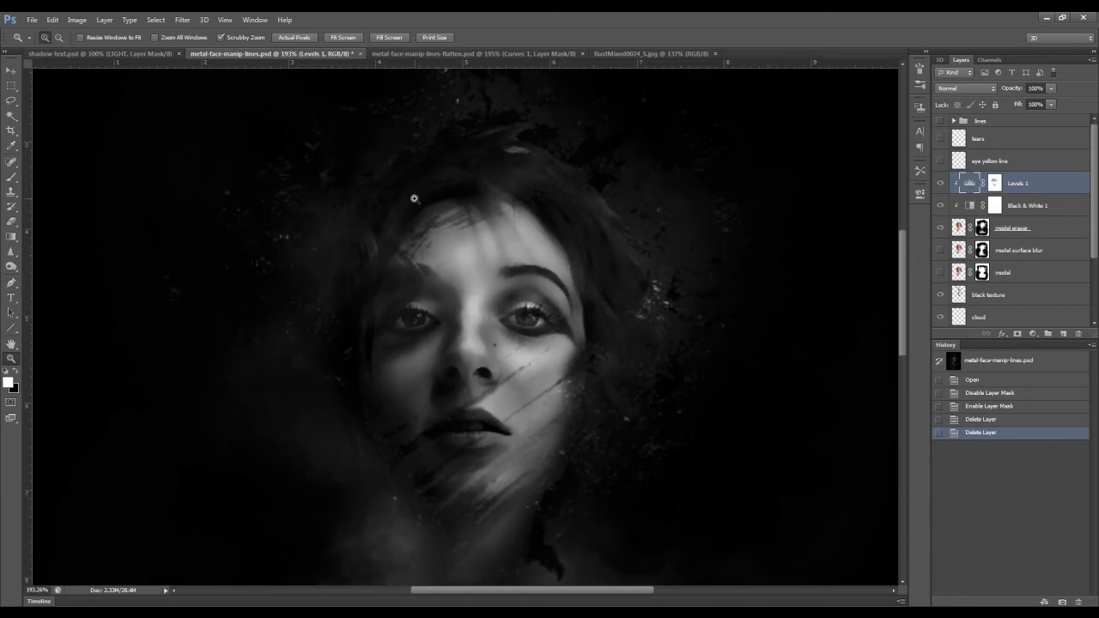
scroll(413, 198, up, 1)
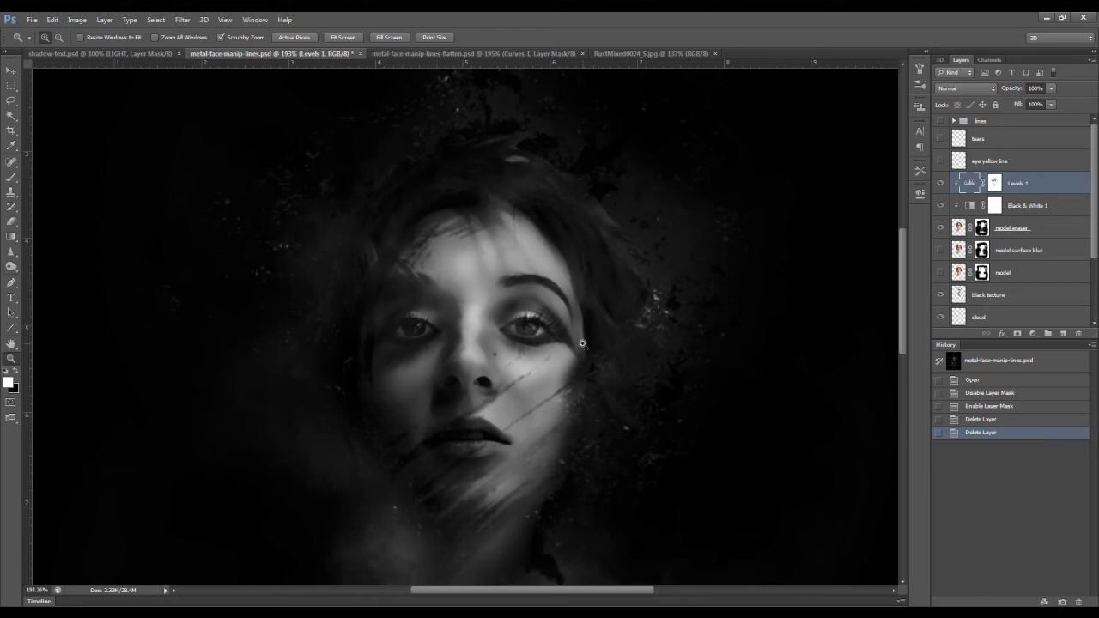
Load the model's silhouette as a selection and drag it toward the RustMixed rust texture
ctrl+click(959, 227)
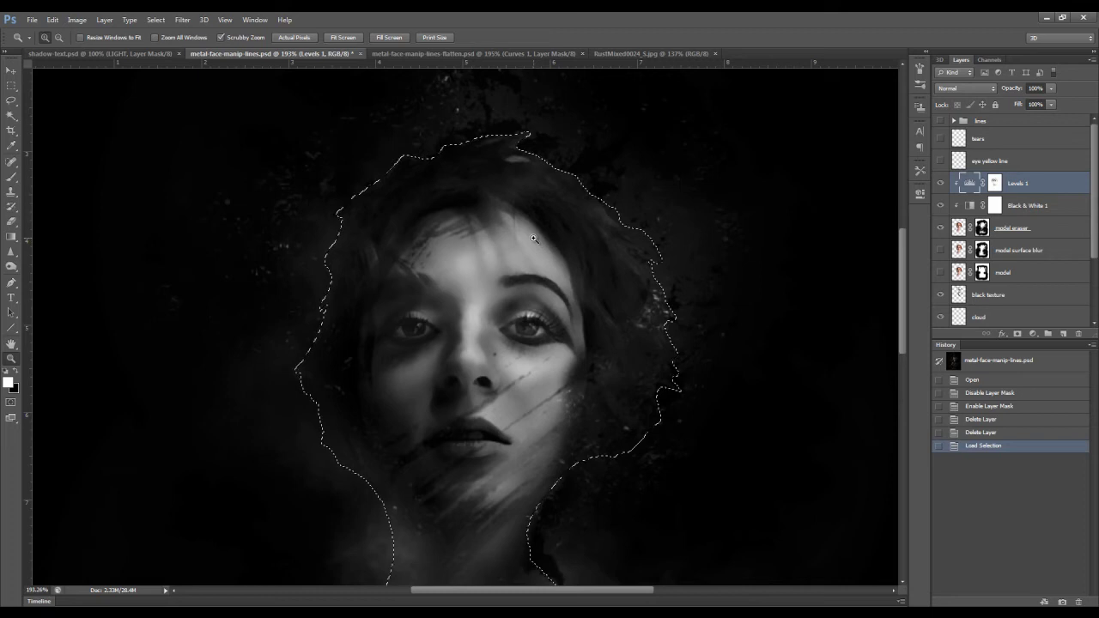
scroll(532, 236, down, 3)
drag(527, 228, 498, 227)
scroll(498, 226, up, 1)
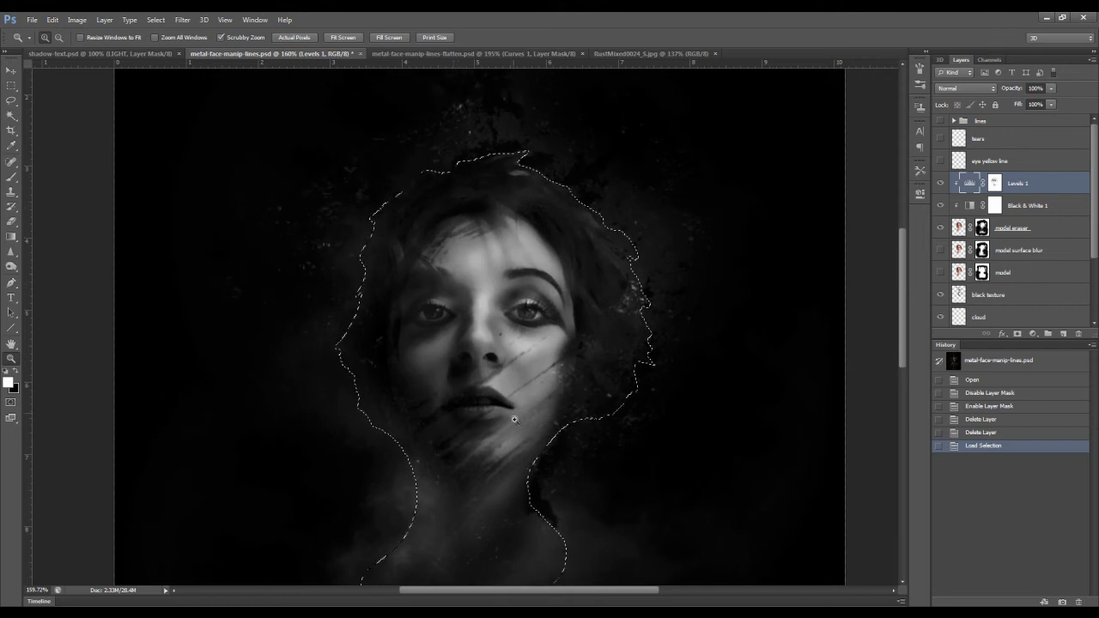
scroll(480, 318, up, 2)
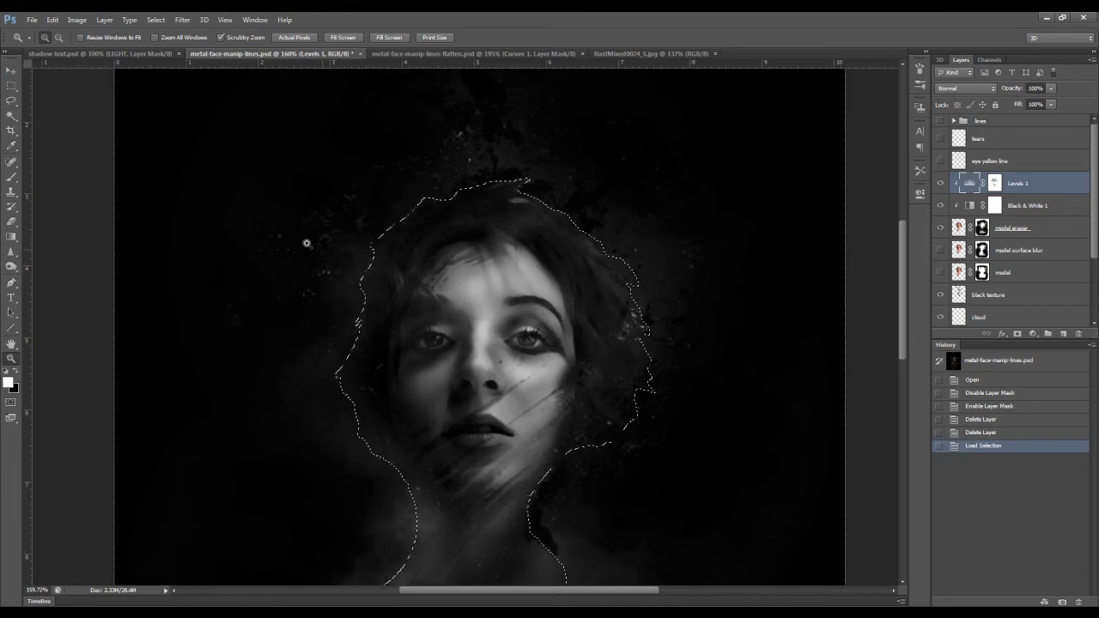
click(13, 86)
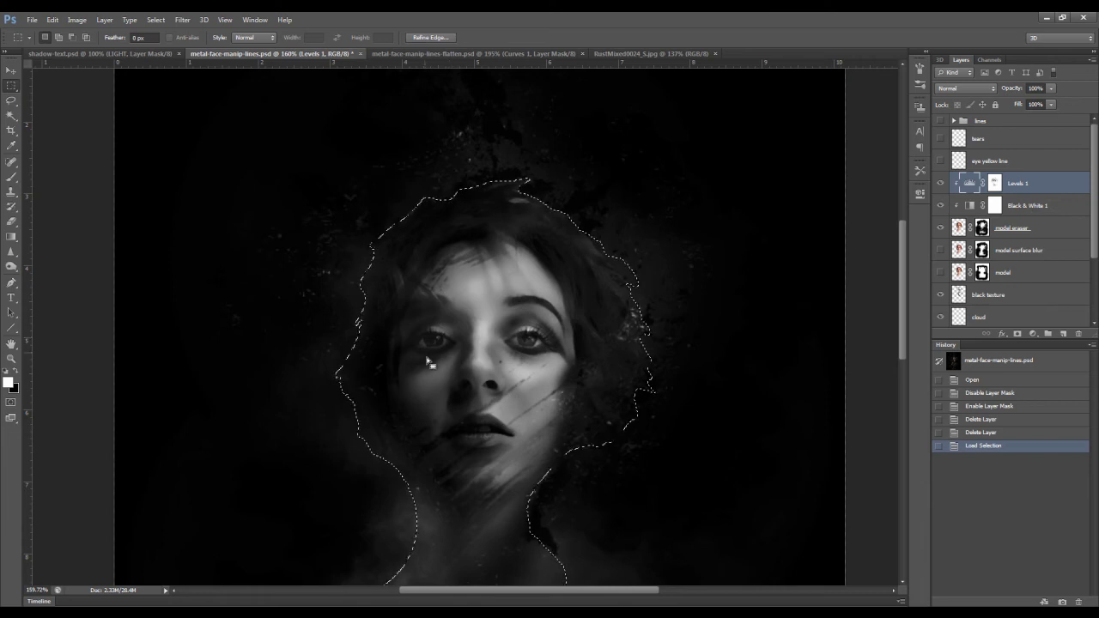
drag(435, 340, 531, 290)
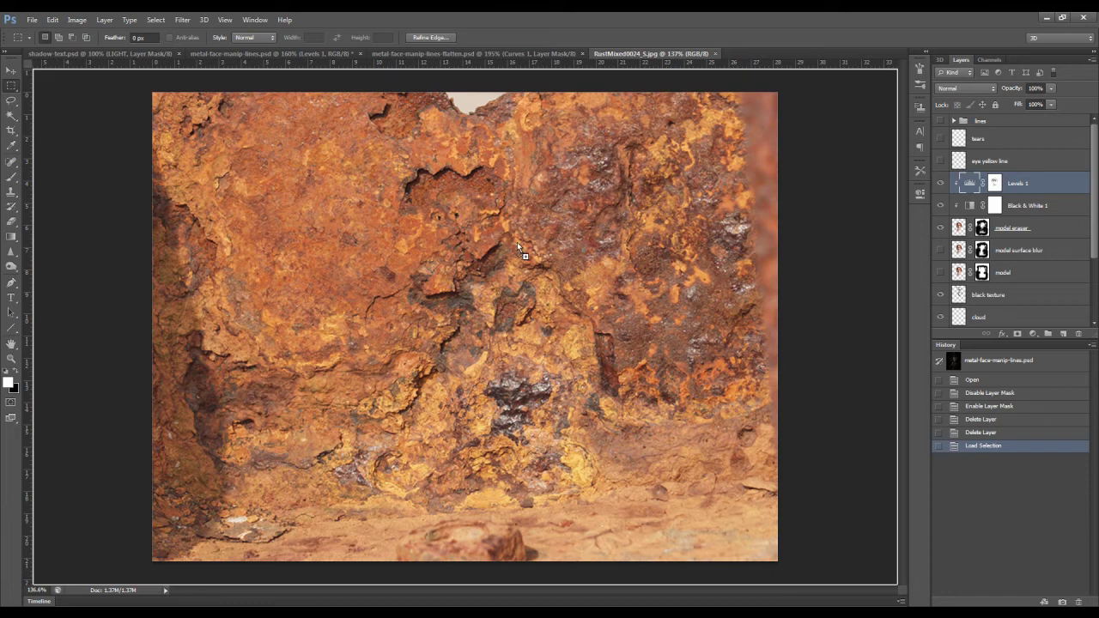
Position the silhouette selection on the rust texture, then return to the flatten artwork document
drag(516, 243, 607, 267)
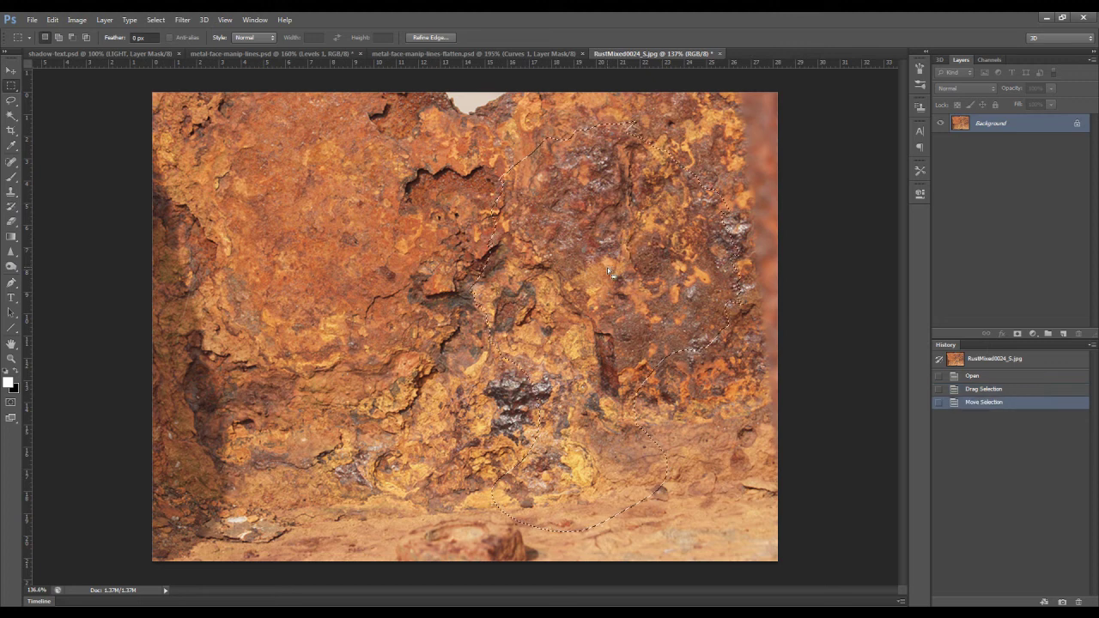
right_click(548, 255)
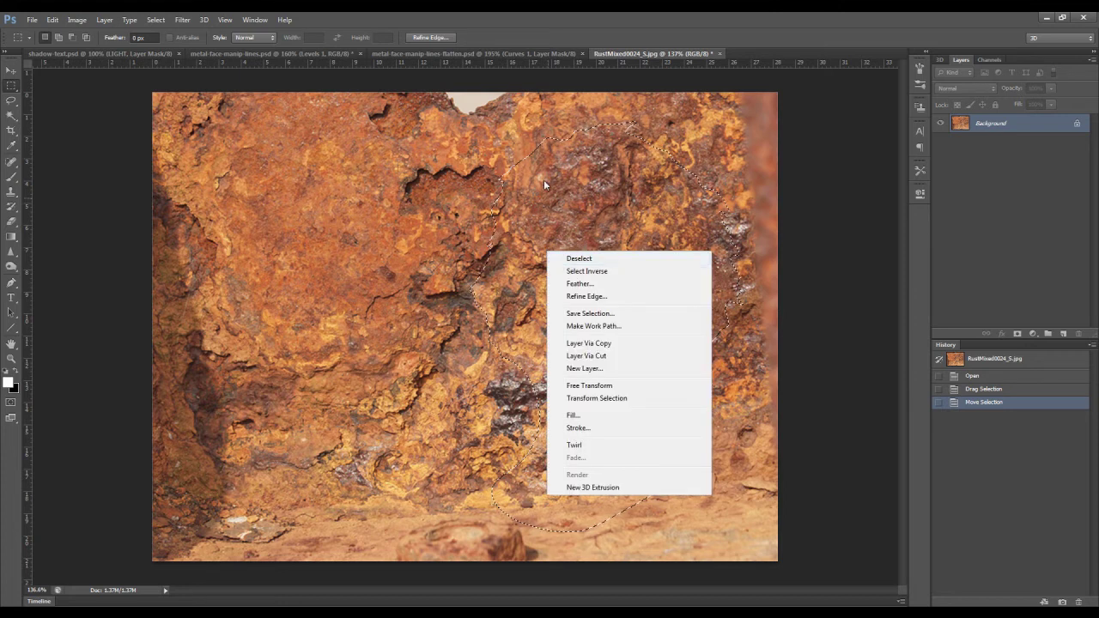
click(580, 218)
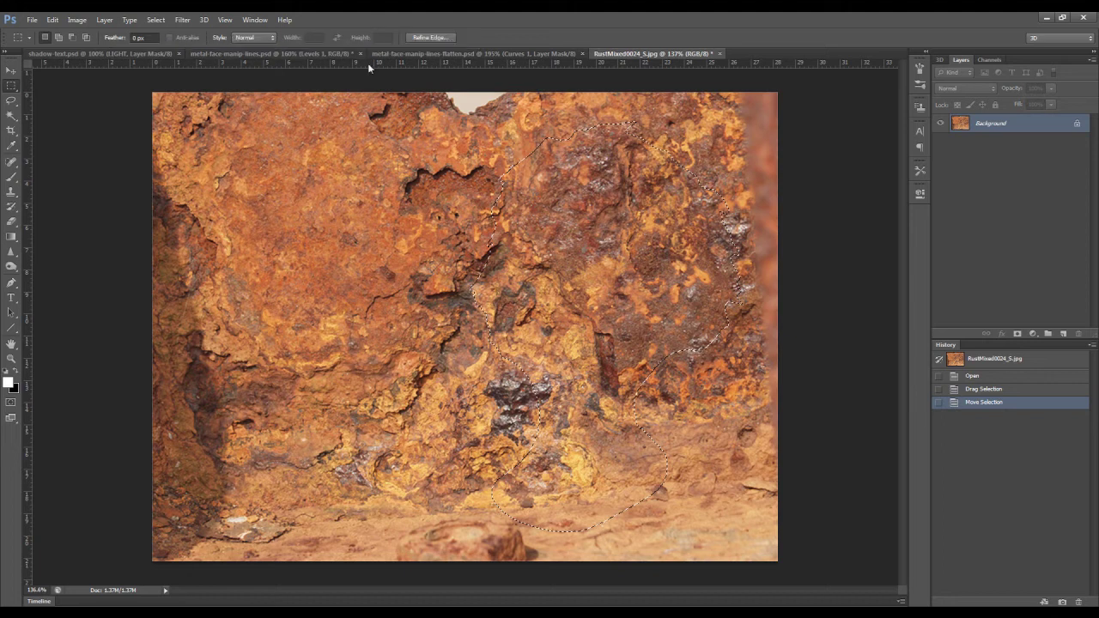
click(436, 52)
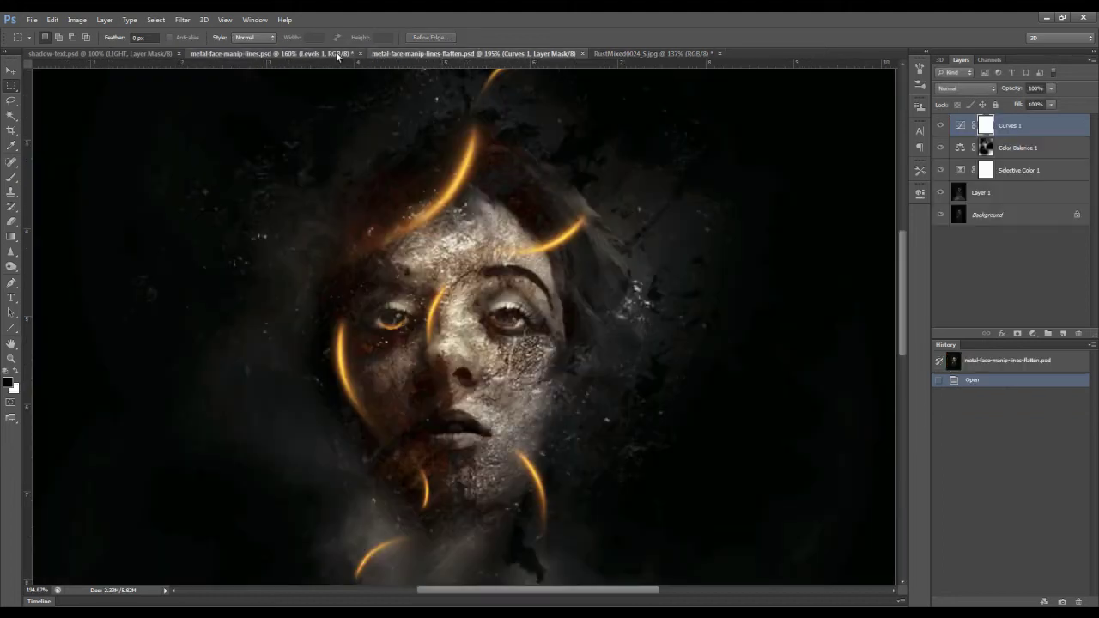
Paste the rust into the portrait as Layer 1, nudge it into place, and add a mask
click(336, 52)
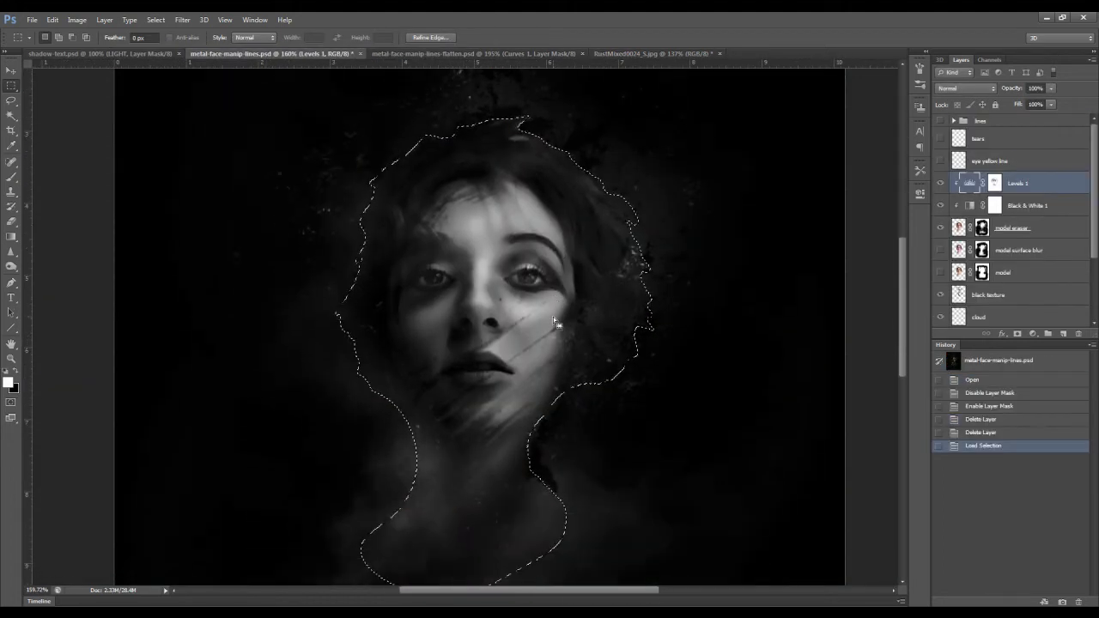
key(ctrl+v)
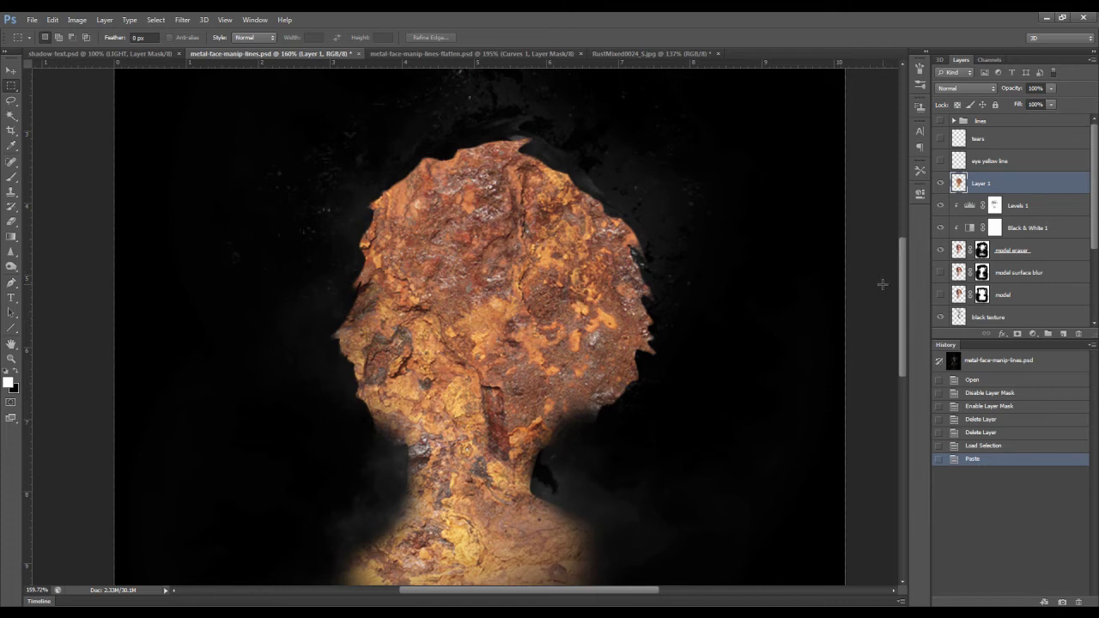
key(ctrl+shift+Up)
key(ctrl+shift+Up)
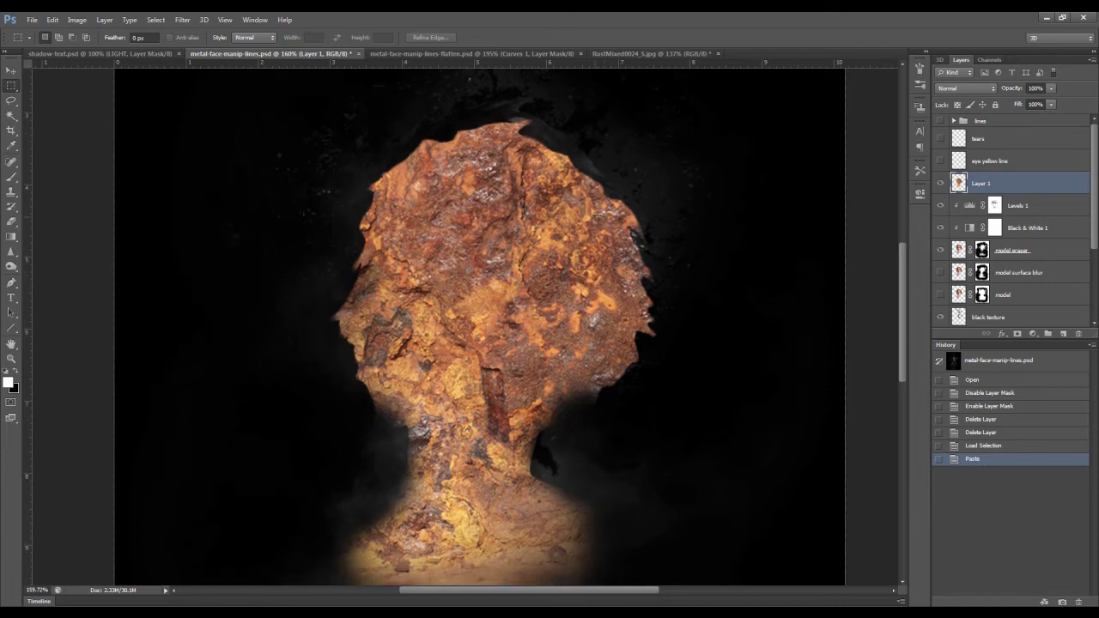
key(ctrl+shift+Up)
key(ctrl+shift+Up)
key(ctrl+shift+Up)
key(ctrl+shift+Up)
key(ctrl+shift+Down)
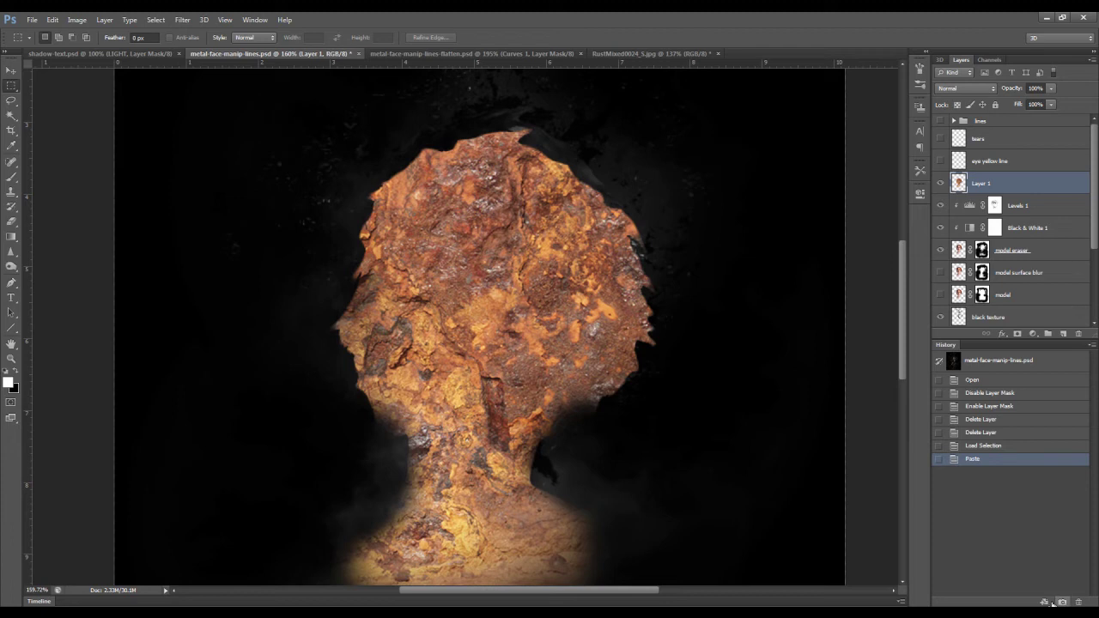
click(1018, 333)
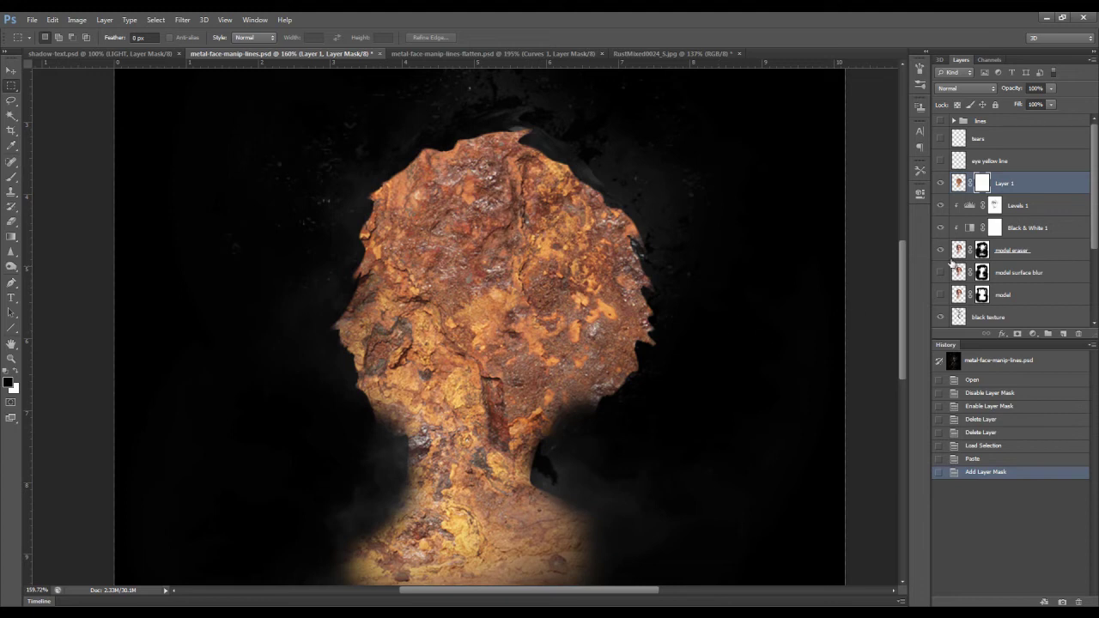
Set up the Eraser at size 126, 49% opacity and about half flow
click(12, 222)
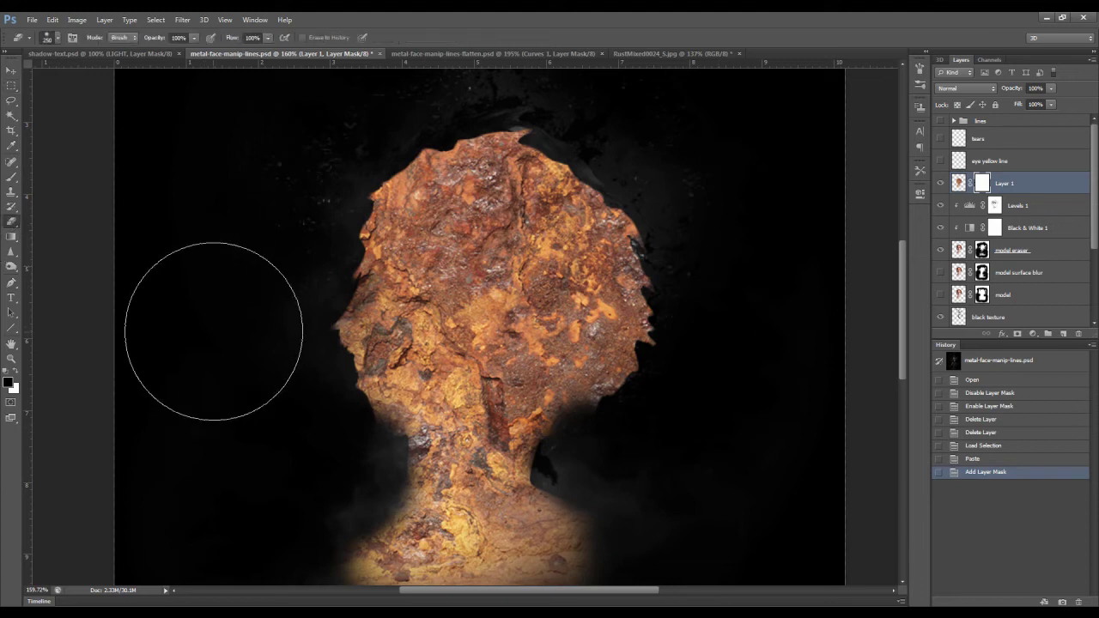
key(bracketleft)
key(bracketleft)
key(bracketleft)
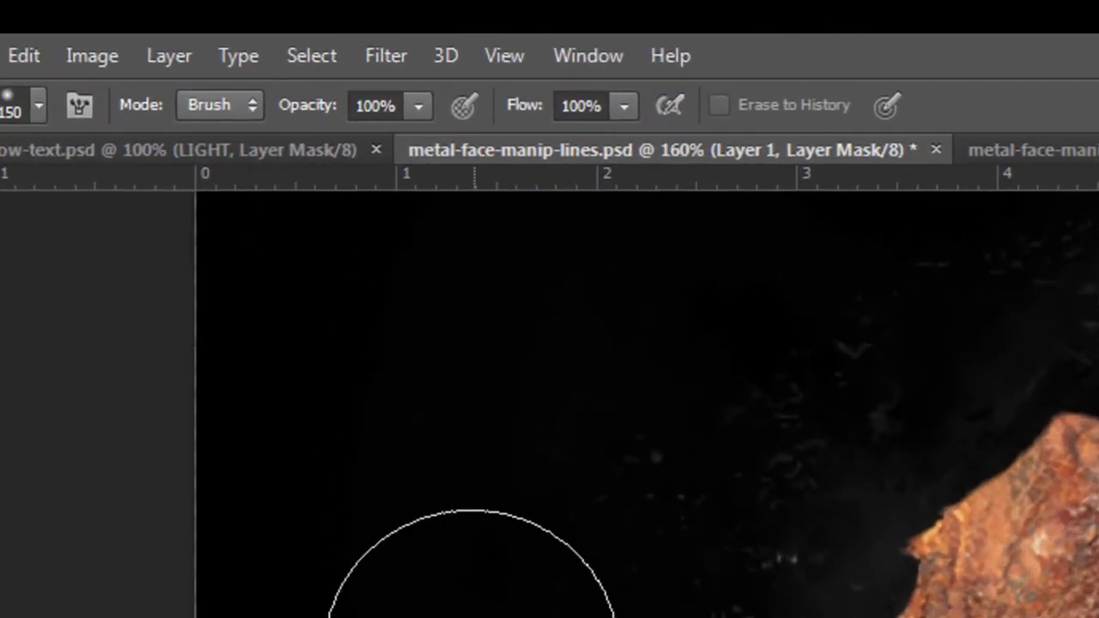
click(417, 110)
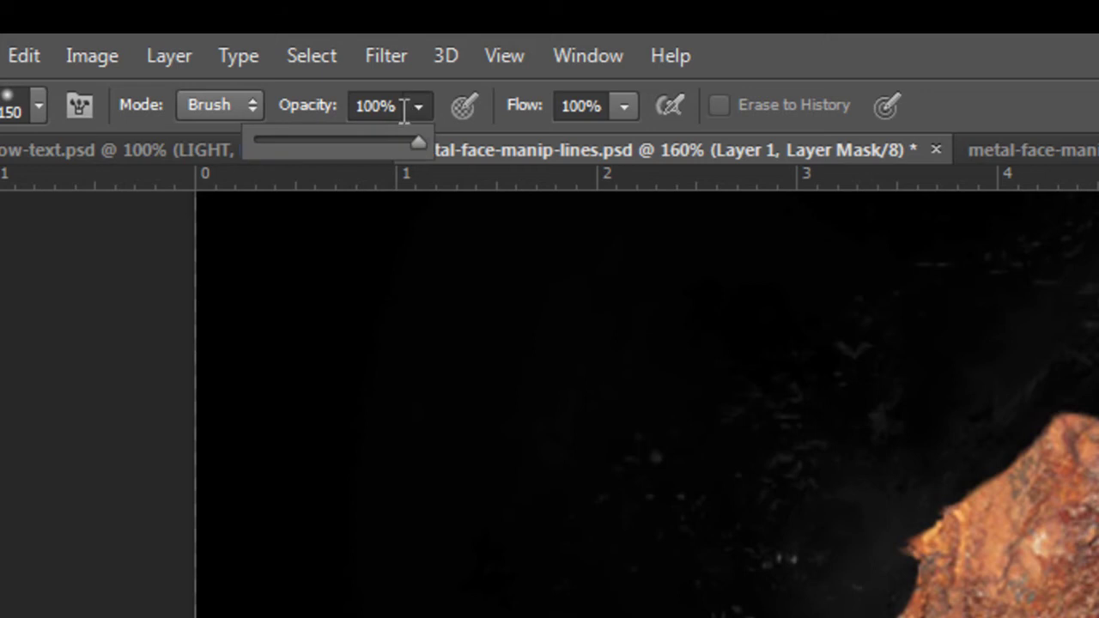
mouse_move(331, 136)
mouse_down()
mouse_move(307, 140)
mouse_move(347, 151)
mouse_move(334, 137)
mouse_up()
click(612, 109)
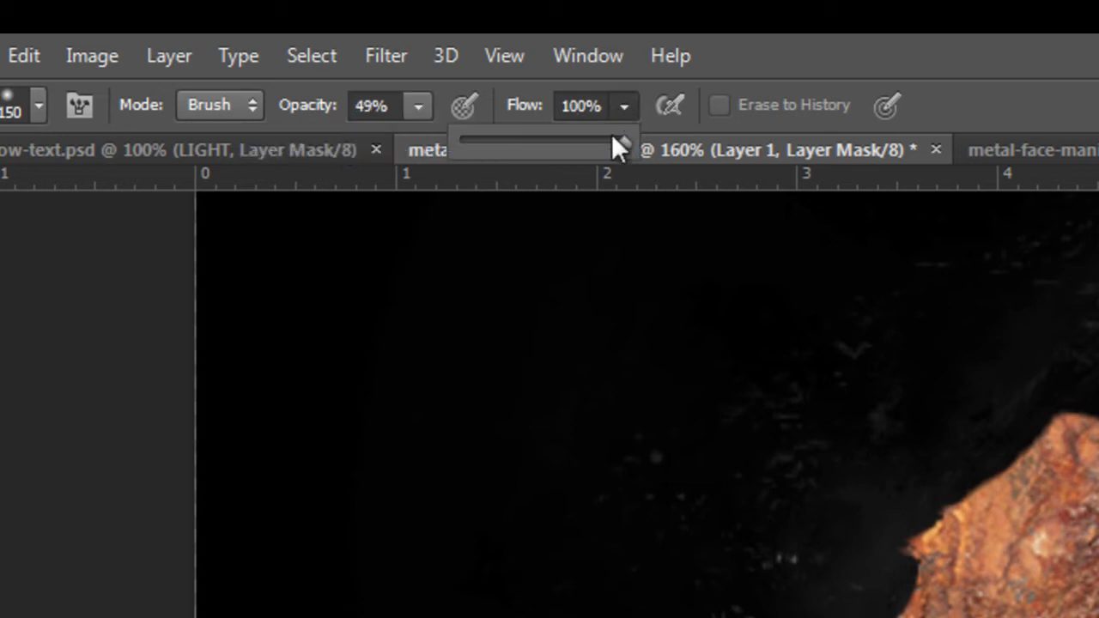
mouse_move(557, 139)
mouse_down()
mouse_move(535, 140)
mouse_move(546, 140)
mouse_up()
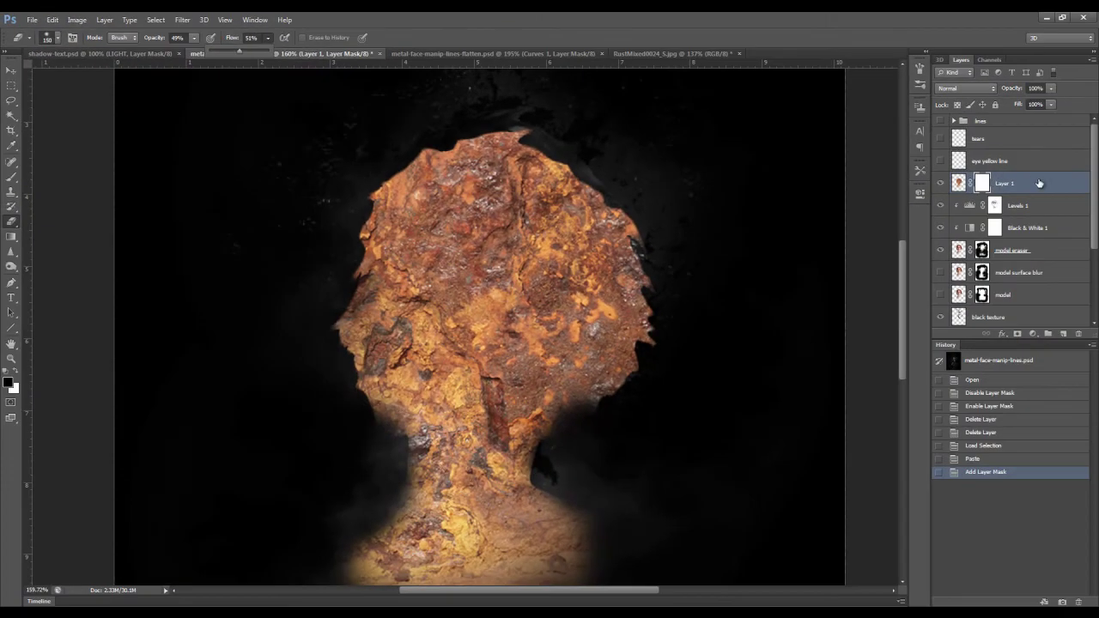
key(bracketleft)
Erase the mask over the neck and along the rust's upper-left and lower-left edges
click(553, 528)
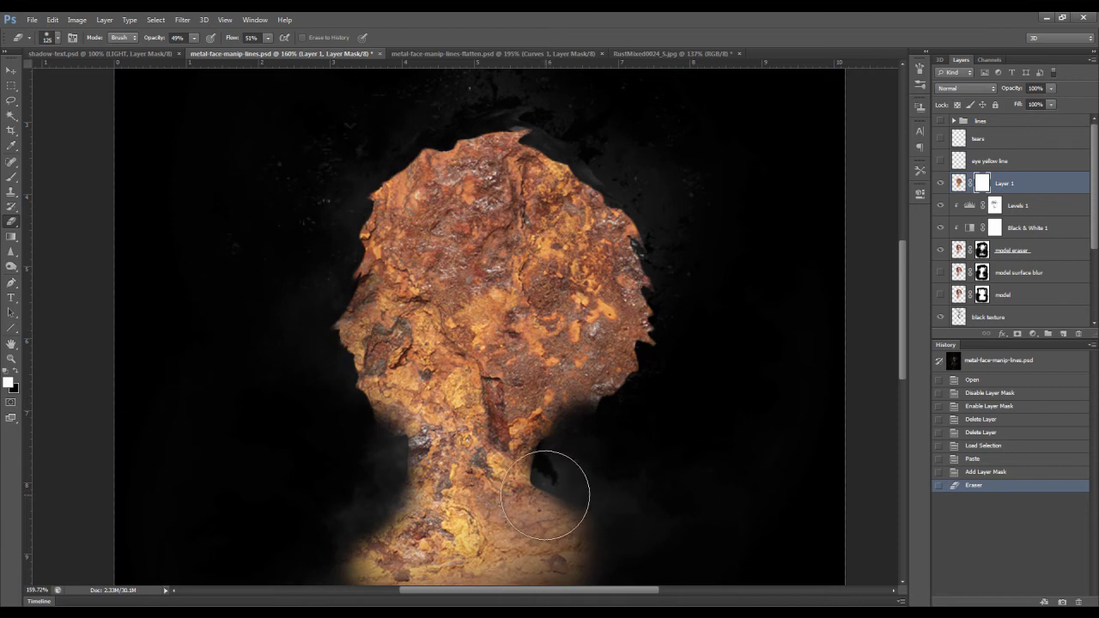
mouse_move(553, 505)
mouse_down()
mouse_move(586, 516)
mouse_move(529, 498)
mouse_move(567, 526)
mouse_move(539, 535)
mouse_move(528, 545)
mouse_move(536, 551)
mouse_move(436, 553)
mouse_move(504, 551)
mouse_move(435, 551)
mouse_move(436, 535)
mouse_move(384, 549)
mouse_move(382, 567)
mouse_move(412, 561)
mouse_move(371, 557)
mouse_move(423, 511)
mouse_move(391, 491)
mouse_move(415, 455)
mouse_move(417, 486)
mouse_move(434, 494)
mouse_move(403, 507)
mouse_move(386, 497)
mouse_move(492, 525)
mouse_up()
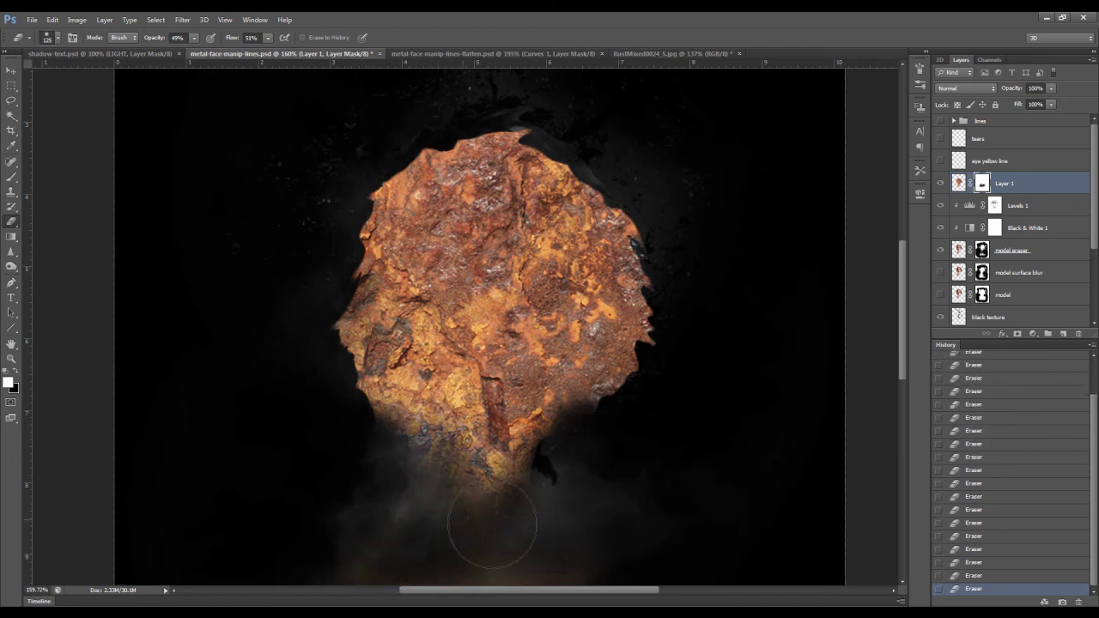
mouse_move(542, 564)
mouse_down()
mouse_move(397, 544)
mouse_move(360, 559)
mouse_move(510, 508)
mouse_move(450, 467)
mouse_move(507, 467)
mouse_move(417, 454)
mouse_move(397, 413)
mouse_move(350, 365)
mouse_move(459, 417)
mouse_move(589, 442)
mouse_move(545, 441)
mouse_move(666, 281)
mouse_up()
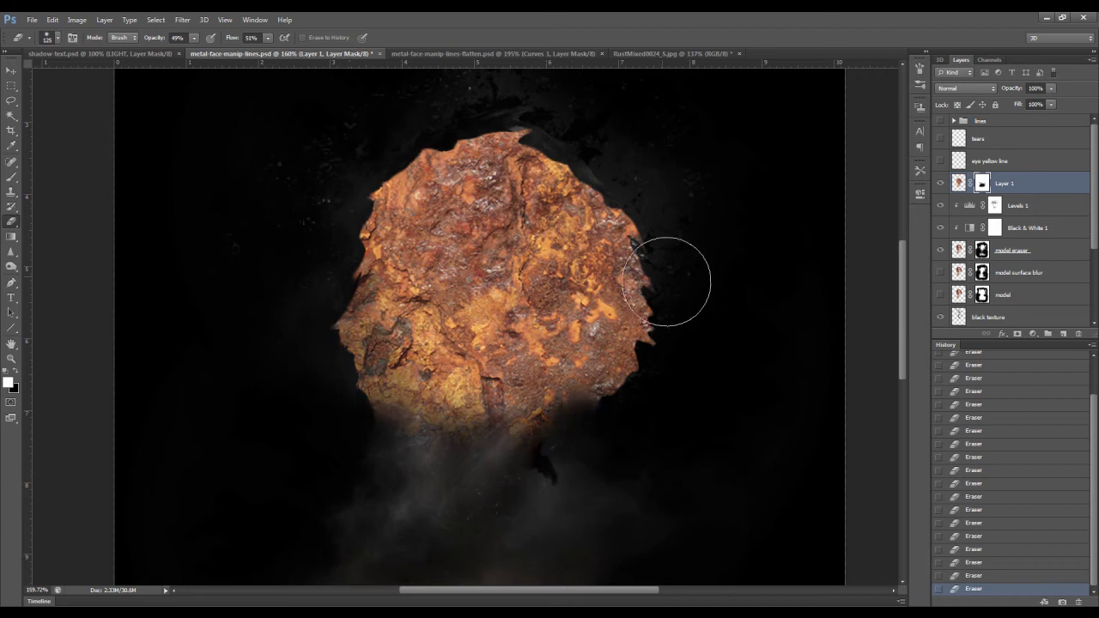
mouse_move(368, 149)
mouse_down()
mouse_move(449, 122)
mouse_move(514, 138)
mouse_move(553, 125)
mouse_move(552, 143)
mouse_move(652, 224)
mouse_move(666, 261)
mouse_move(659, 291)
mouse_move(667, 254)
mouse_move(663, 267)
mouse_move(659, 237)
mouse_move(642, 354)
mouse_move(661, 296)
mouse_move(655, 200)
mouse_move(625, 167)
mouse_move(611, 173)
mouse_move(582, 149)
mouse_move(581, 173)
mouse_move(578, 162)
mouse_move(625, 269)
mouse_move(603, 427)
mouse_move(559, 454)
mouse_move(489, 449)
mouse_up()
mouse_move(445, 421)
mouse_down()
mouse_move(369, 396)
mouse_move(332, 368)
mouse_move(353, 395)
mouse_move(338, 262)
mouse_move(439, 146)
mouse_move(357, 168)
mouse_move(329, 225)
mouse_move(357, 215)
mouse_move(334, 240)
mouse_move(331, 281)
mouse_move(305, 332)
mouse_move(314, 396)
mouse_move(316, 360)
mouse_move(357, 447)
mouse_move(426, 476)
mouse_move(440, 452)
mouse_move(423, 433)
mouse_move(361, 411)
mouse_move(374, 433)
mouse_move(429, 440)
mouse_up()
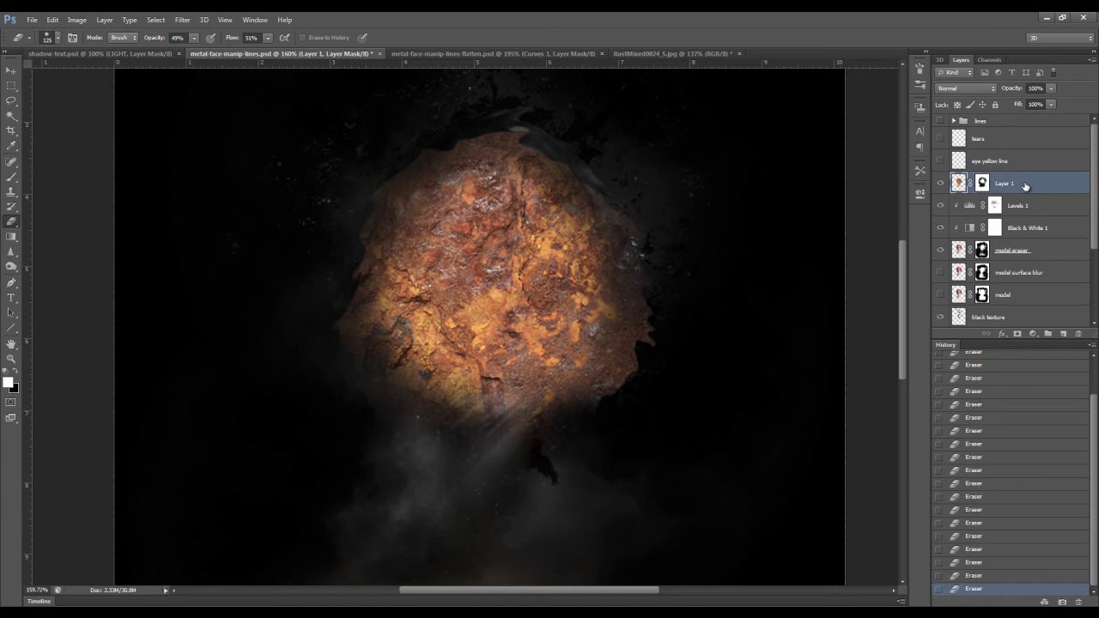
In Layer Style, compare Hard Light, then set Layer 1's blend mode to Overlay
double_click(1025, 186)
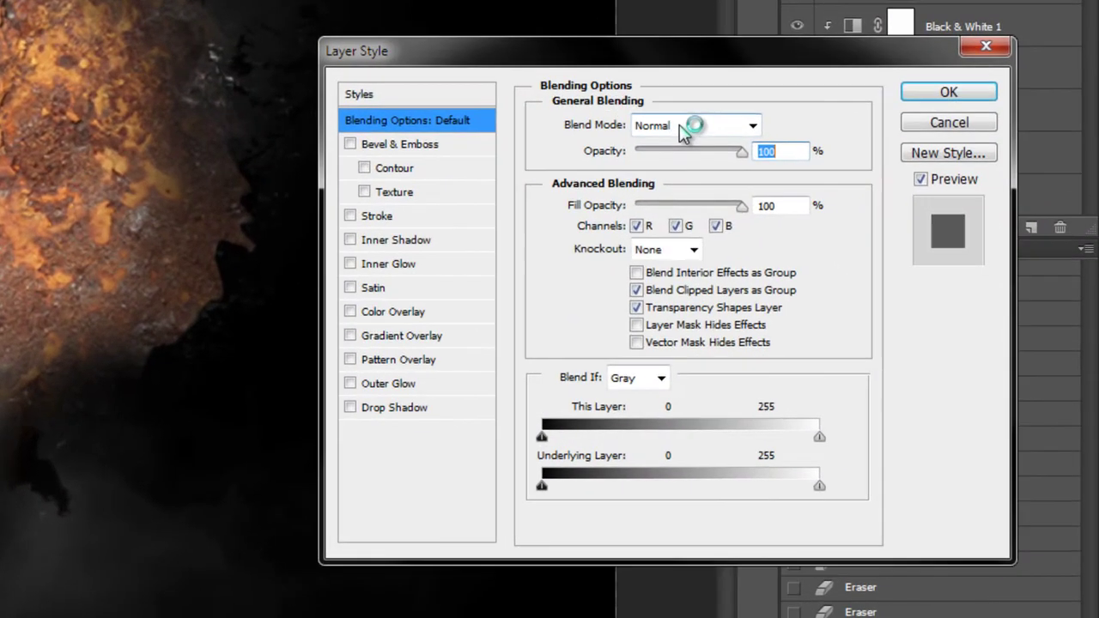
click(684, 127)
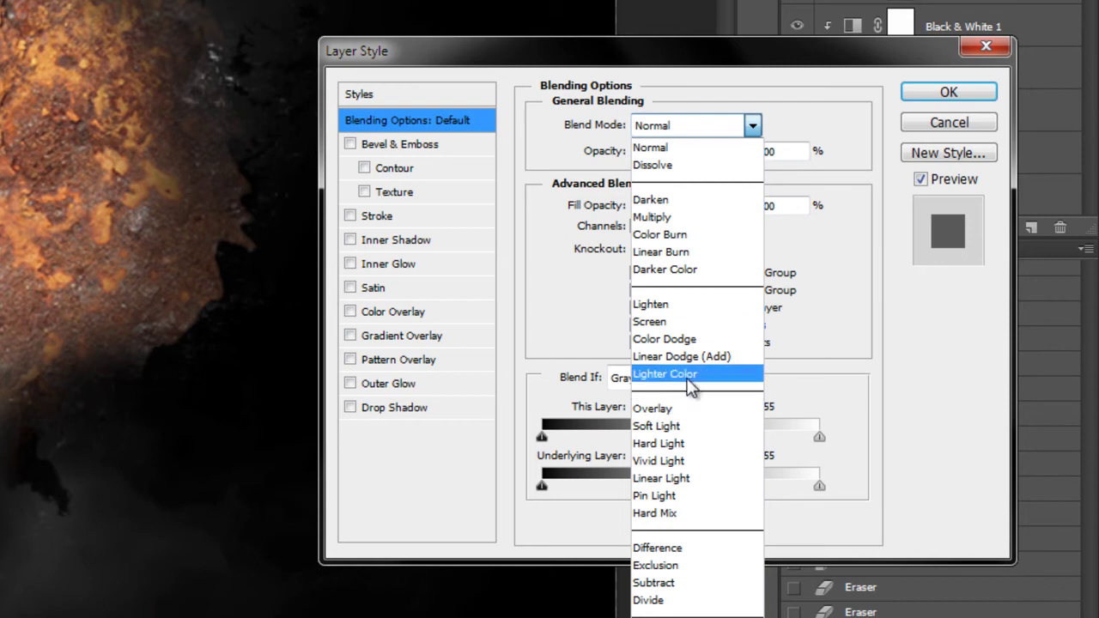
click(661, 443)
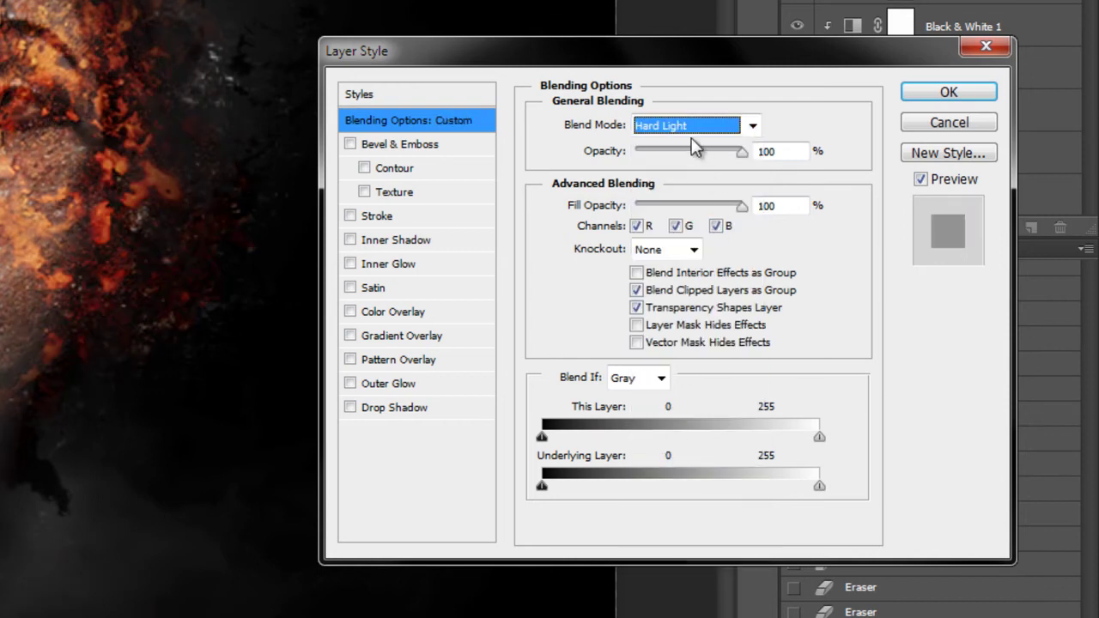
click(691, 125)
click(673, 410)
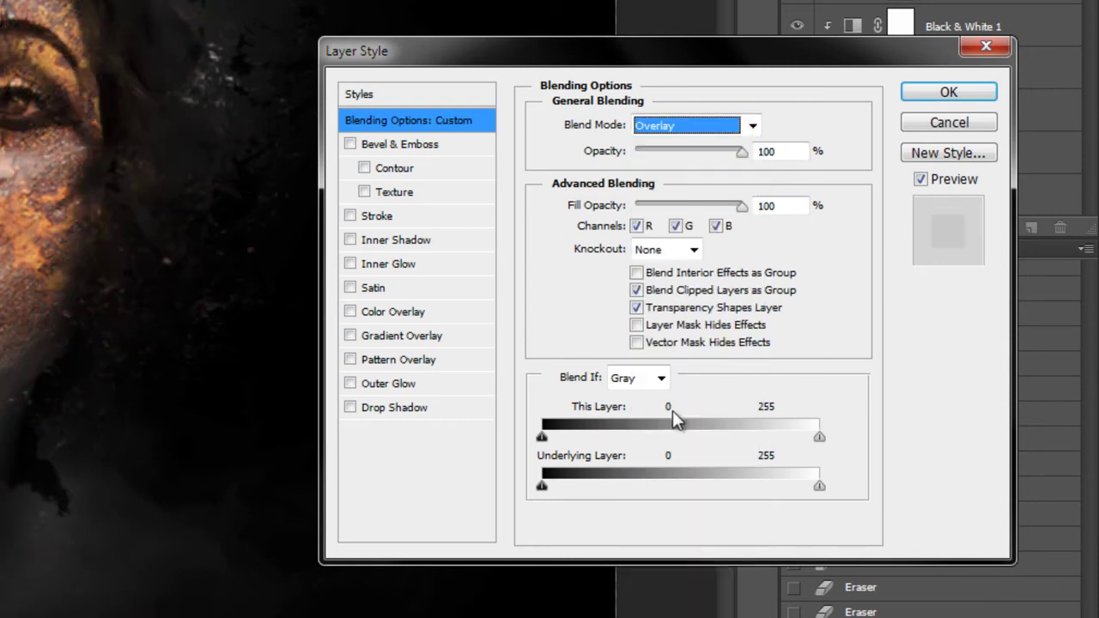
click(699, 127)
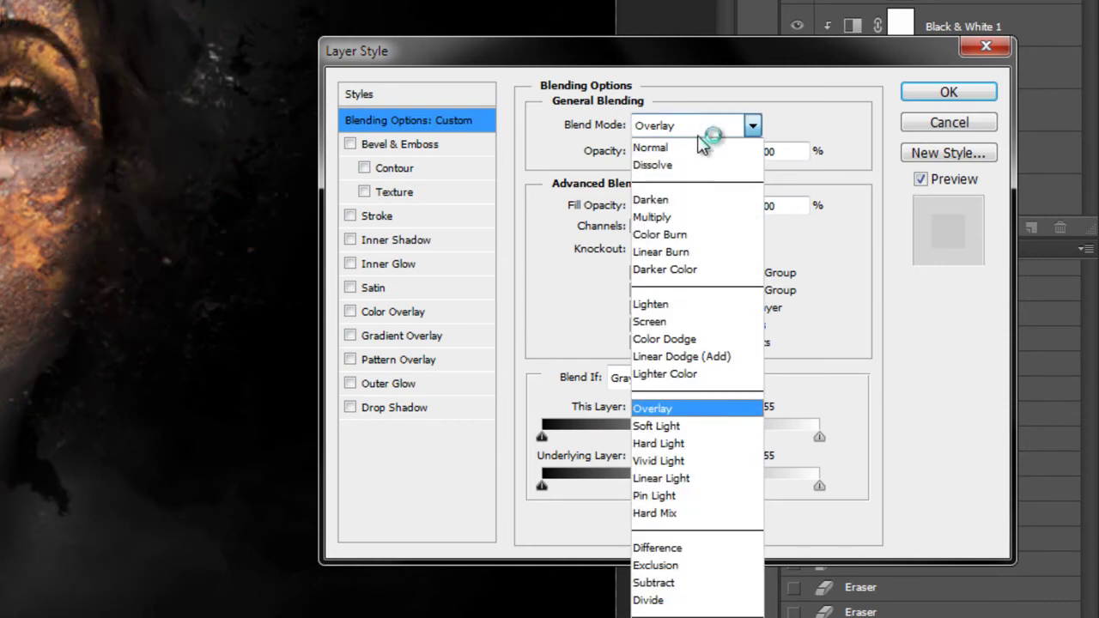
click(673, 410)
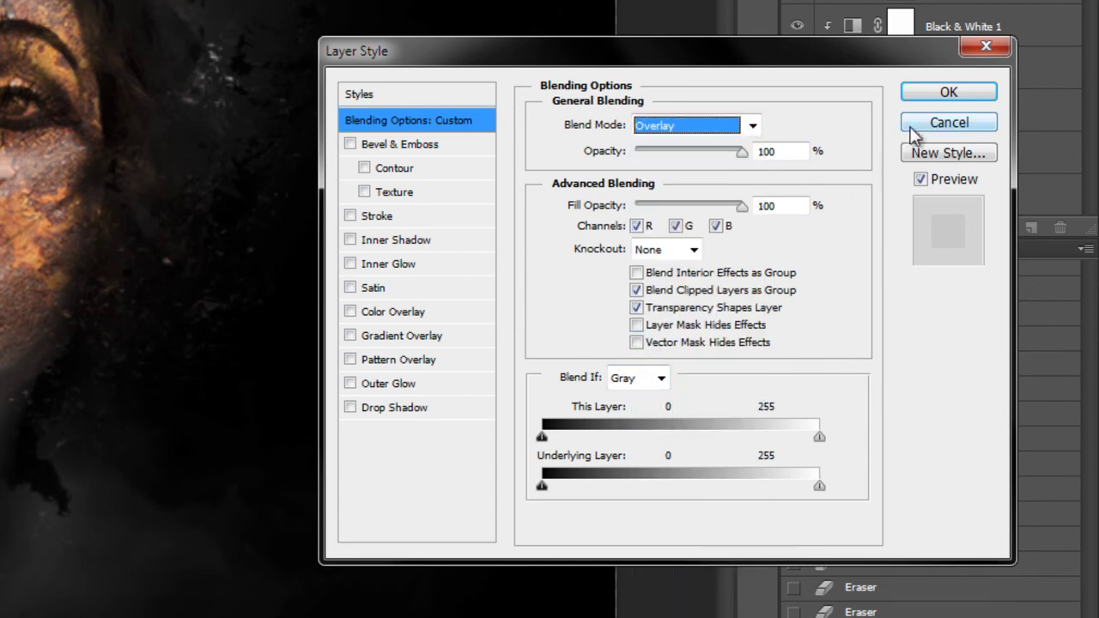
click(927, 93)
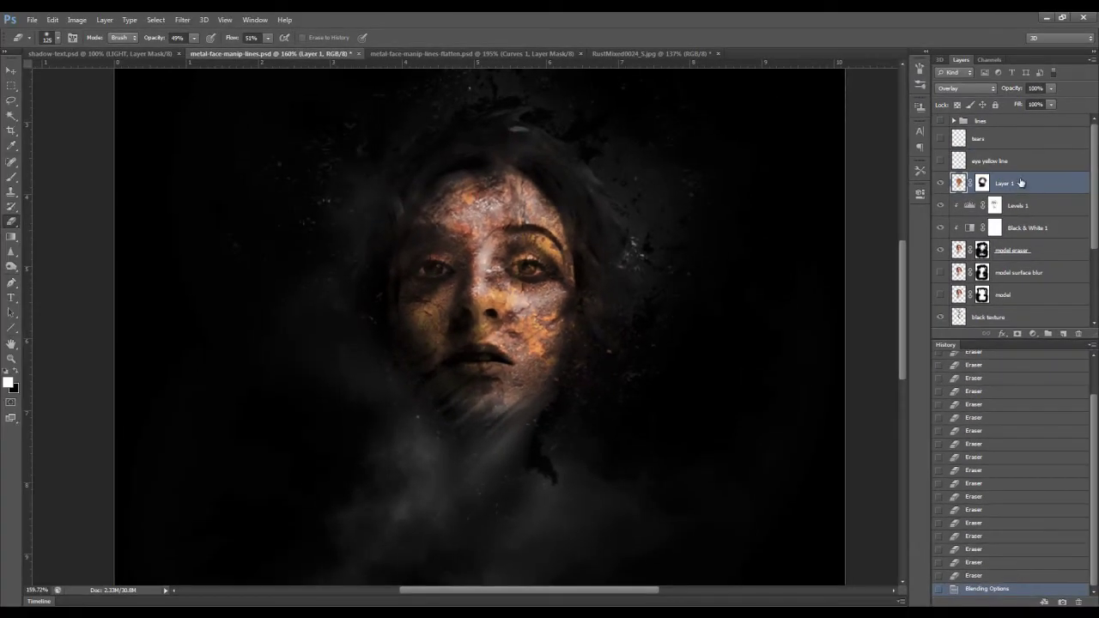
On Layer 1's mask, shrink the eraser to 90 px and clear rust around the eye
click(982, 182)
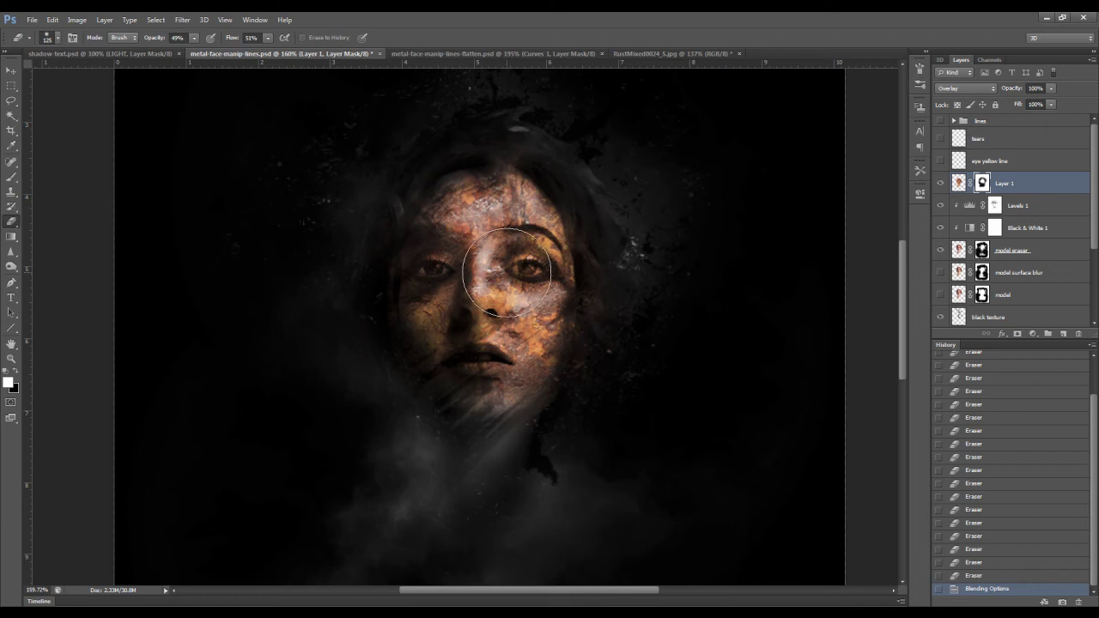
key(bracketleft)
key(bracketleft)
click(526, 268)
click(523, 268)
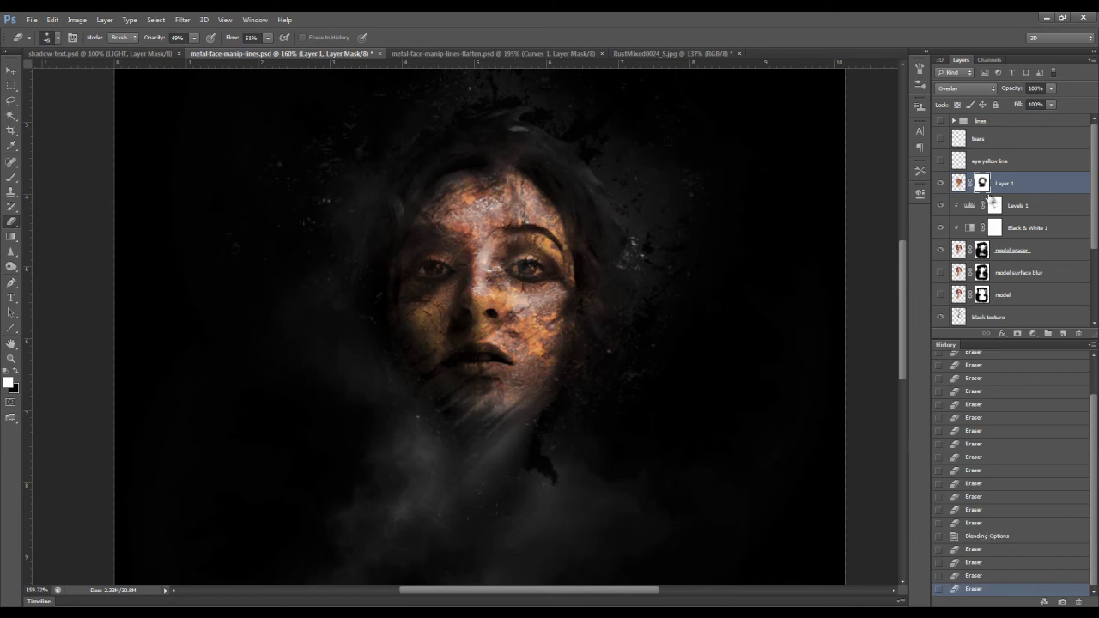
click(524, 268)
click(517, 269)
click(519, 259)
click(534, 271)
click(550, 281)
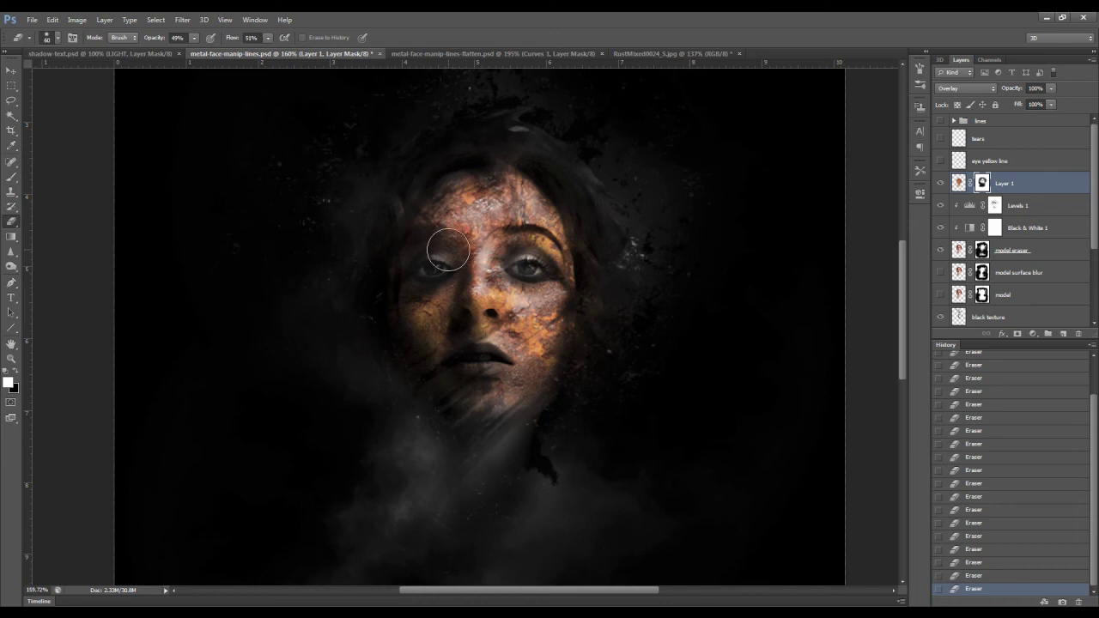
Erase rust off the lips, enlarge the brush to 100 px, and view at 100%
scroll(448, 250, down, 1)
scroll(447, 250, up, 4)
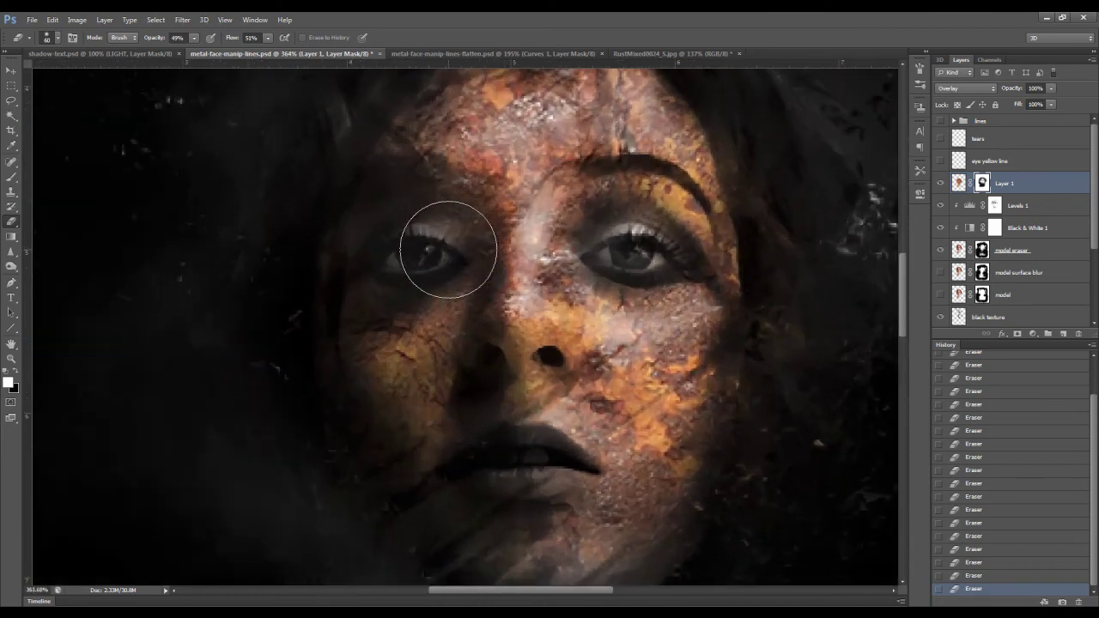
mouse_move(480, 450)
mouse_down()
mouse_move(492, 423)
mouse_move(486, 435)
mouse_move(571, 460)
mouse_move(548, 482)
mouse_move(477, 481)
mouse_move(523, 437)
mouse_up()
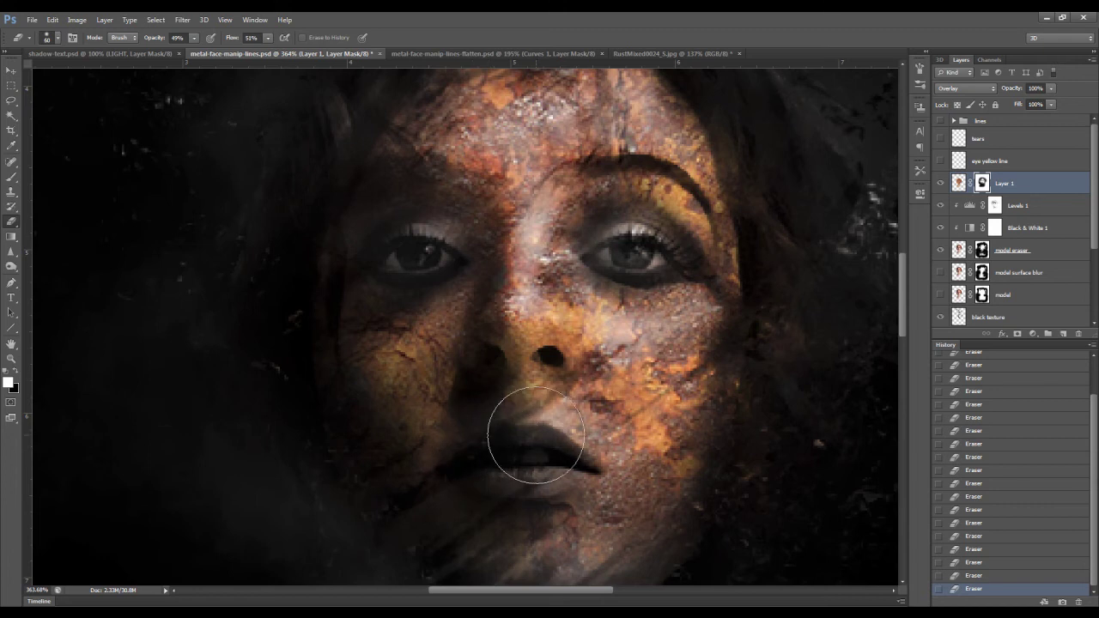
drag(902, 295, 906, 263)
key(bracketright)
key(bracketright)
key(bracketright)
key(bracketright)
key(bracketright)
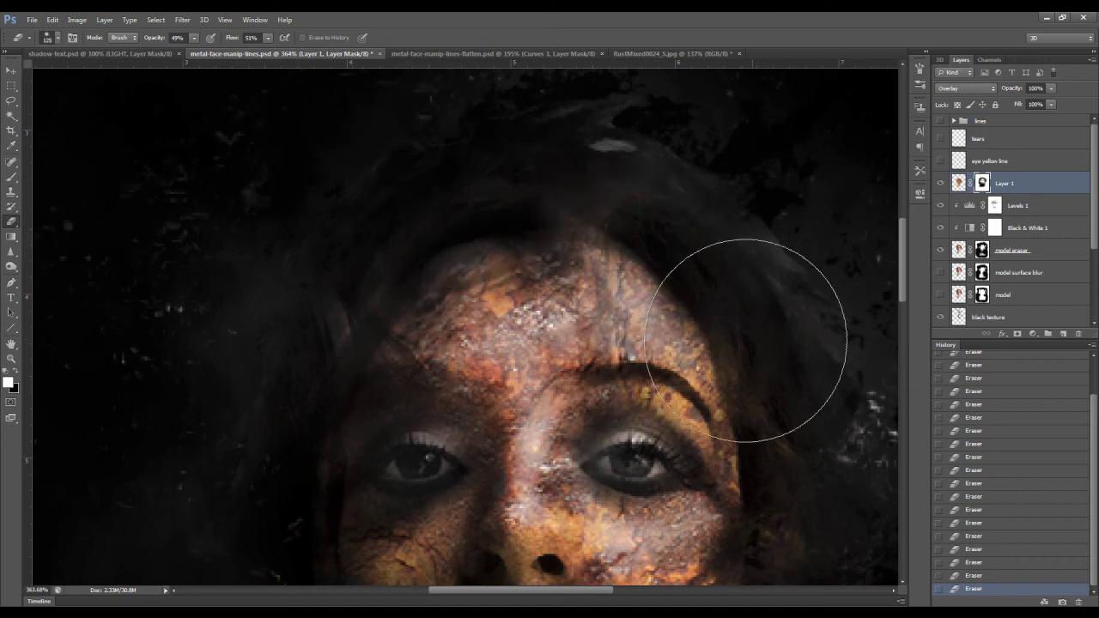
drag(904, 273, 903, 345)
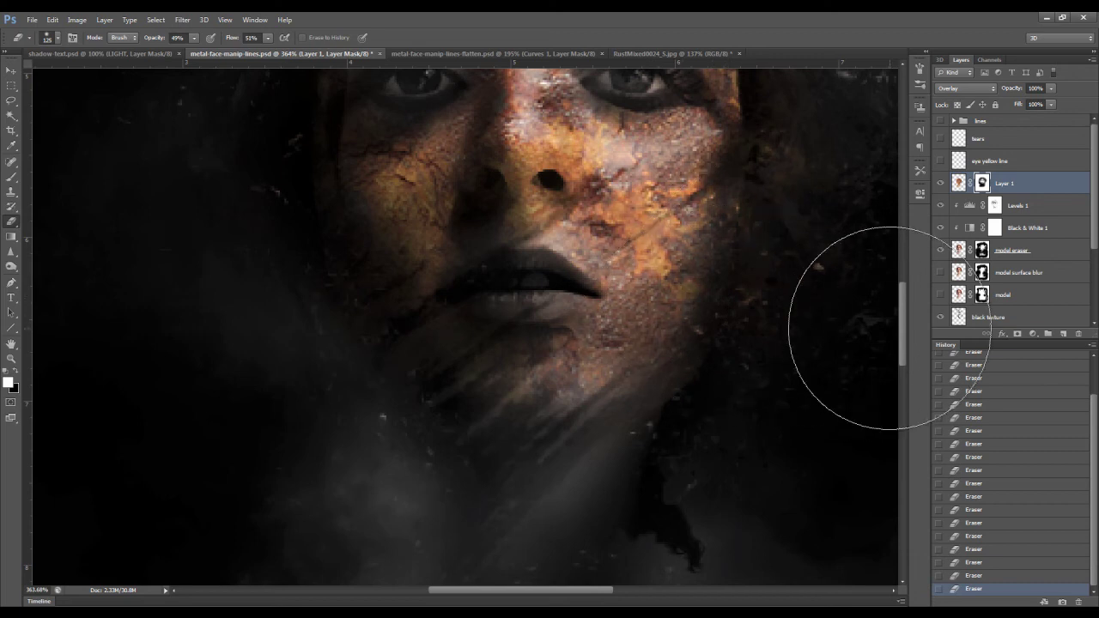
drag(902, 324, 903, 302)
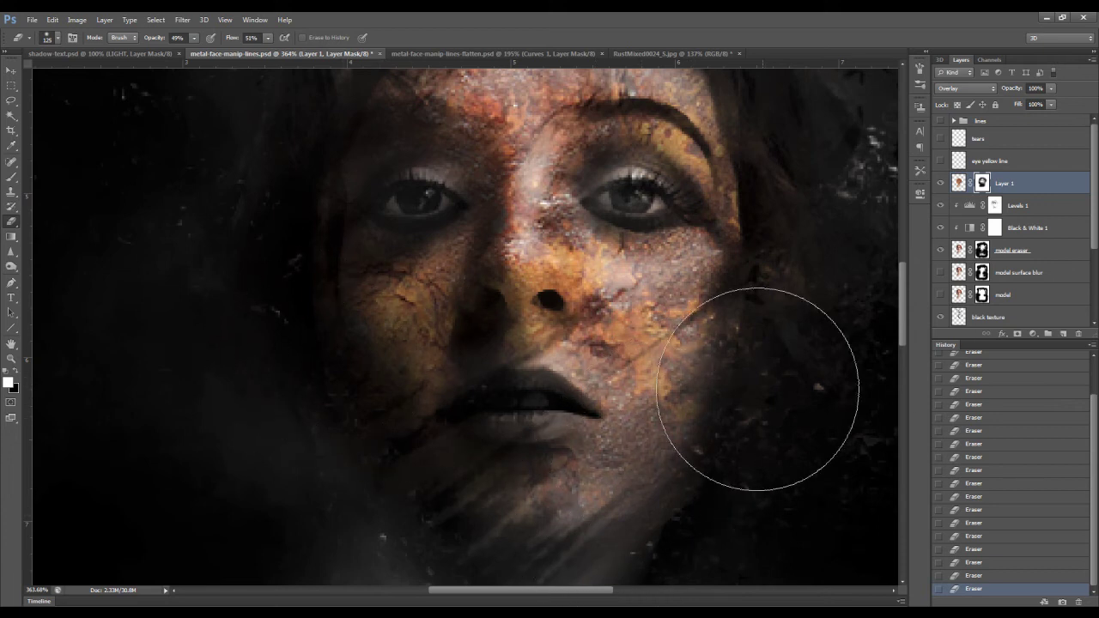
drag(903, 325, 908, 294)
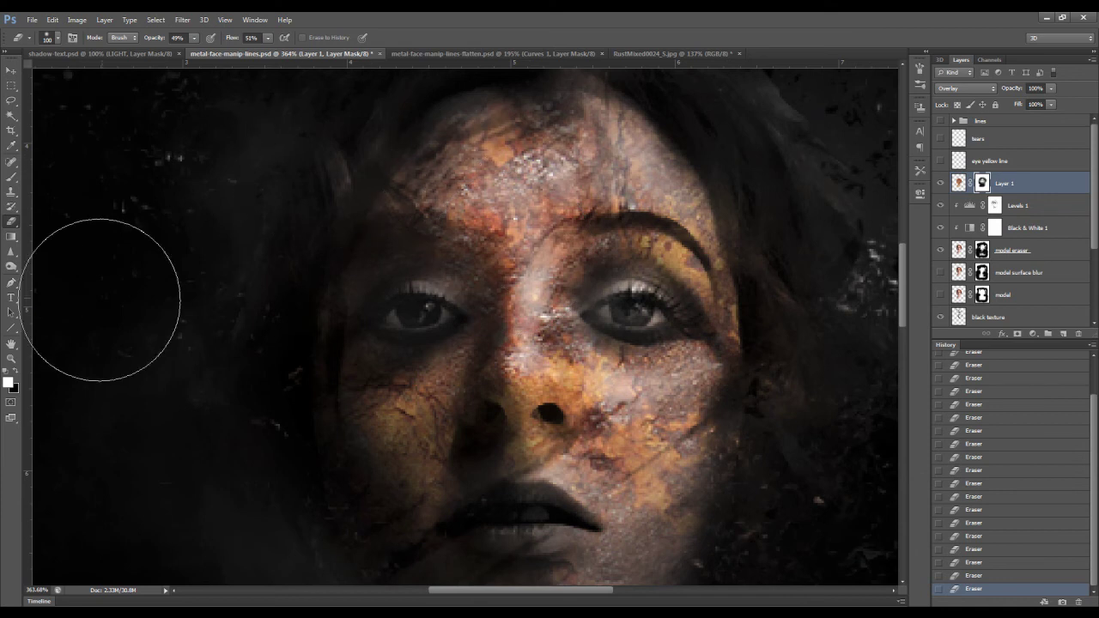
click(11, 358)
double_click(11, 358)
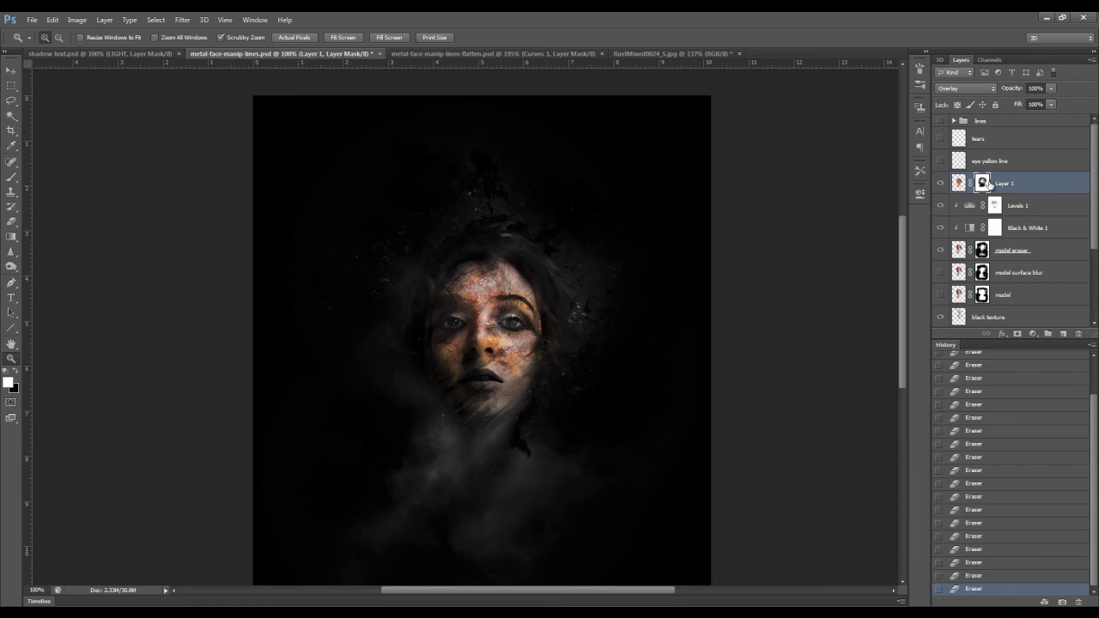
Apply Create Clipping Mask to the rust texture Layer 1 to clip it to the layer below
click(960, 183)
right_click(1026, 162)
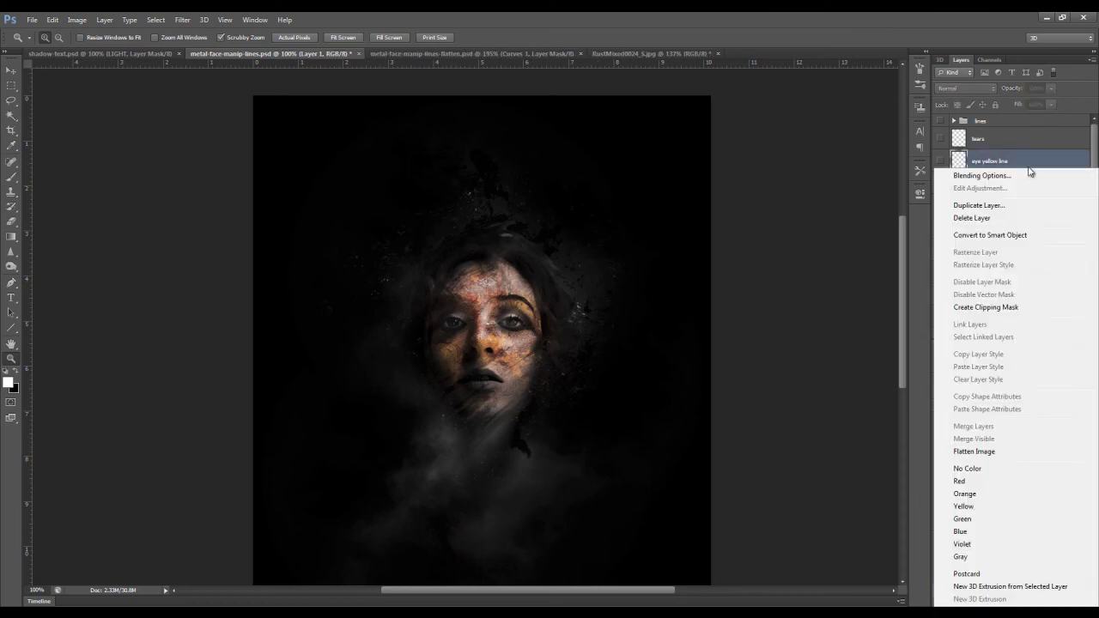
click(1022, 162)
click(1029, 184)
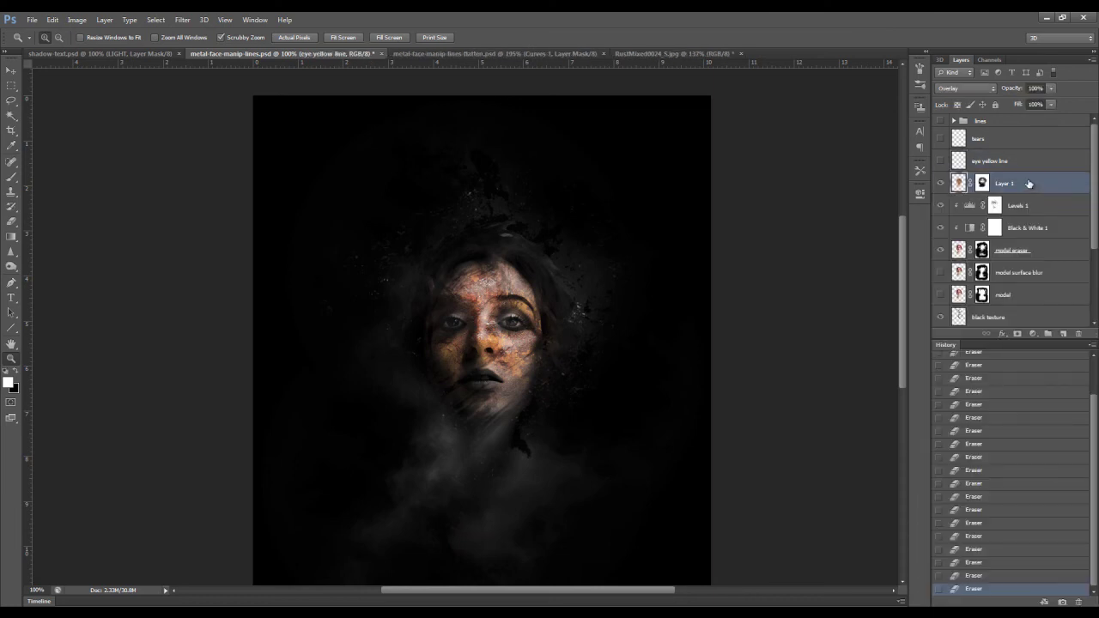
right_click(1021, 183)
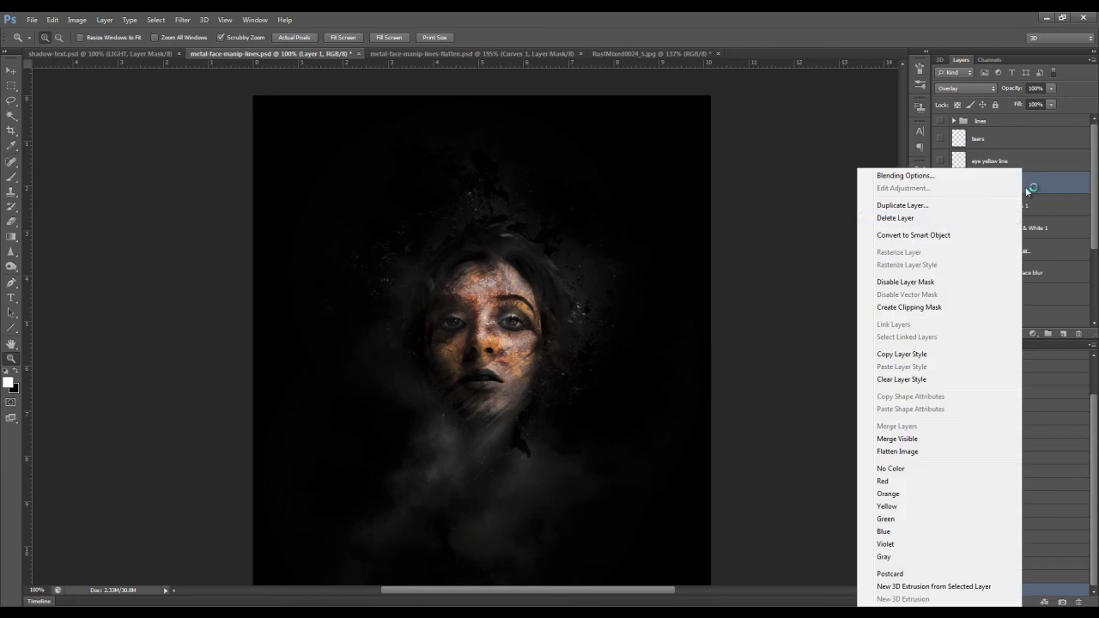
click(920, 307)
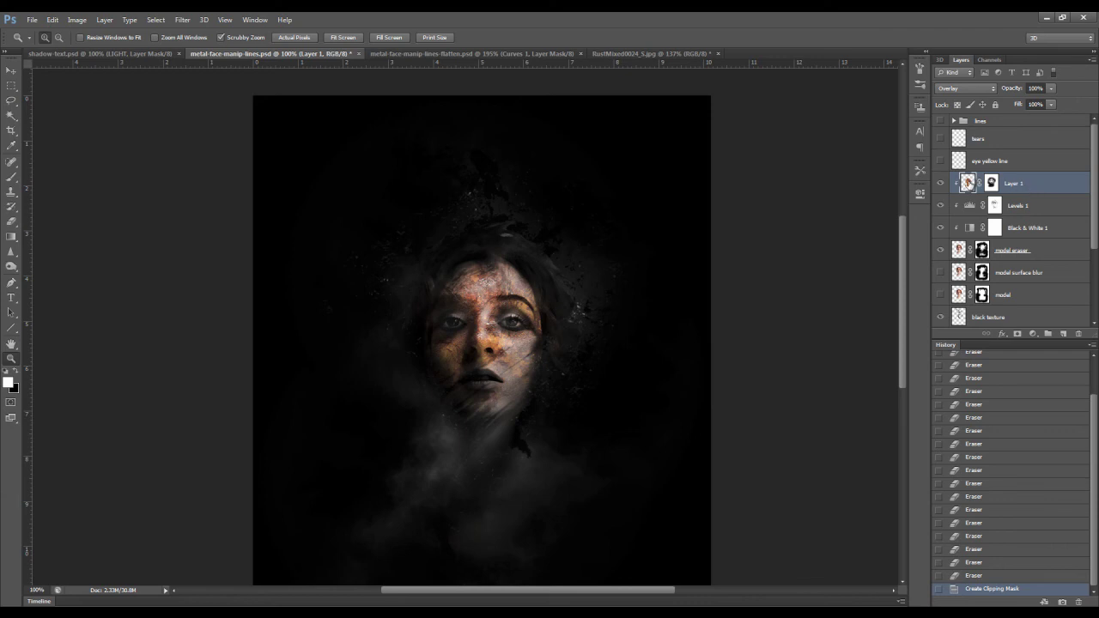
click(988, 187)
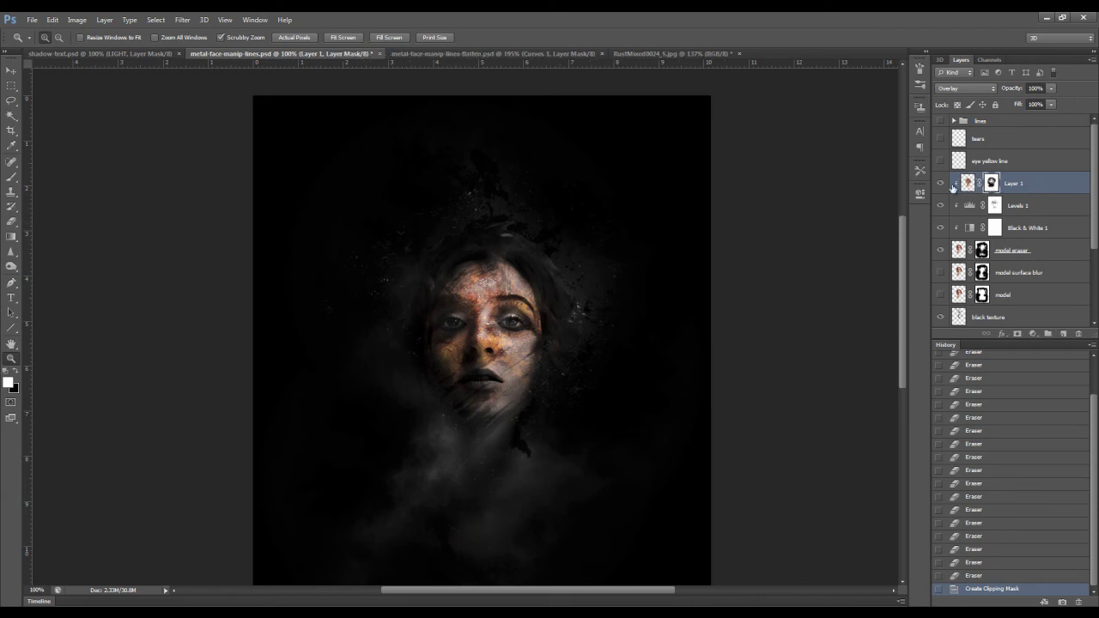
Erase more rust from Layer 1's mask near the hairline
click(13, 222)
click(468, 254)
click(461, 247)
click(458, 249)
click(456, 252)
click(455, 253)
click(454, 254)
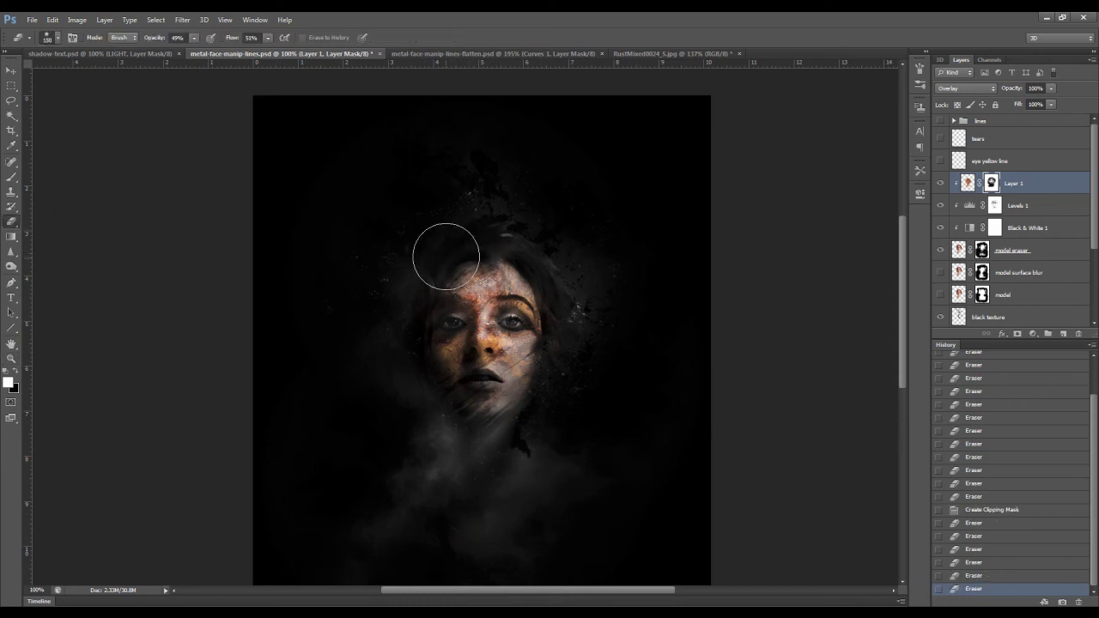
click(464, 238)
click(441, 248)
click(464, 233)
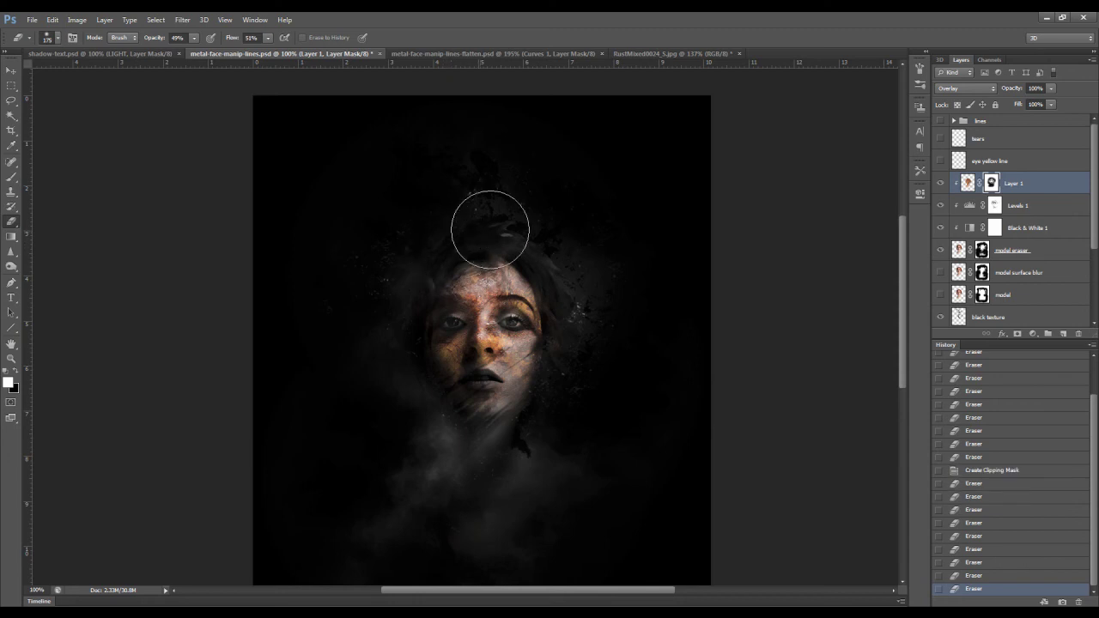
Target Layer 1's pixels and bring up the Layer > New Adjustment Layer submenu
key(ctrl+2)
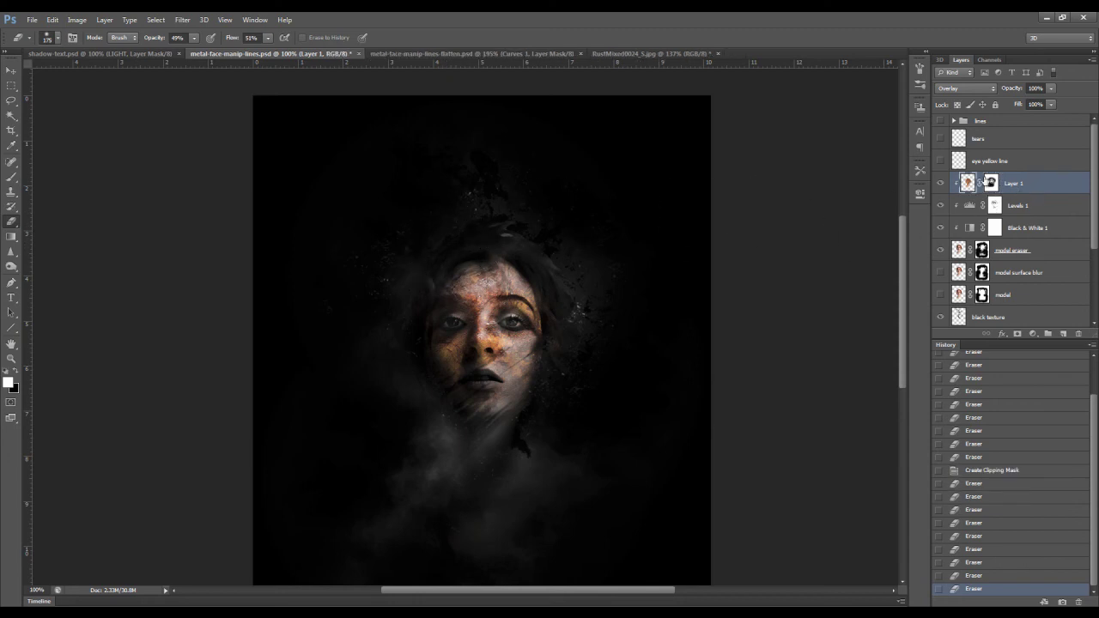
click(182, 19)
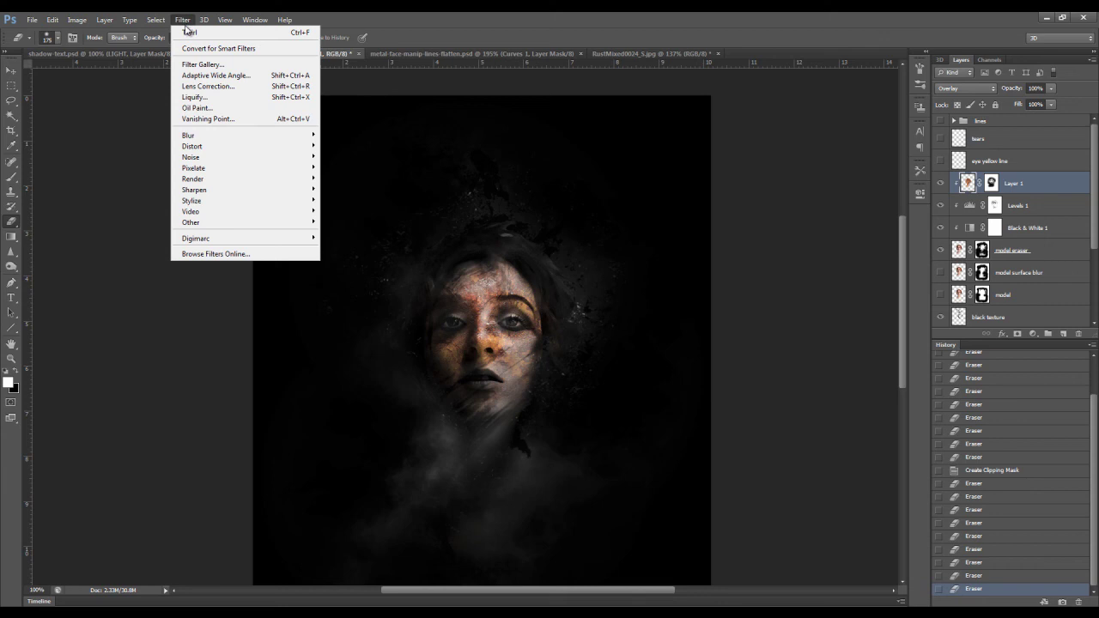
mouse_move(104, 19)
mouse_move(125, 121)
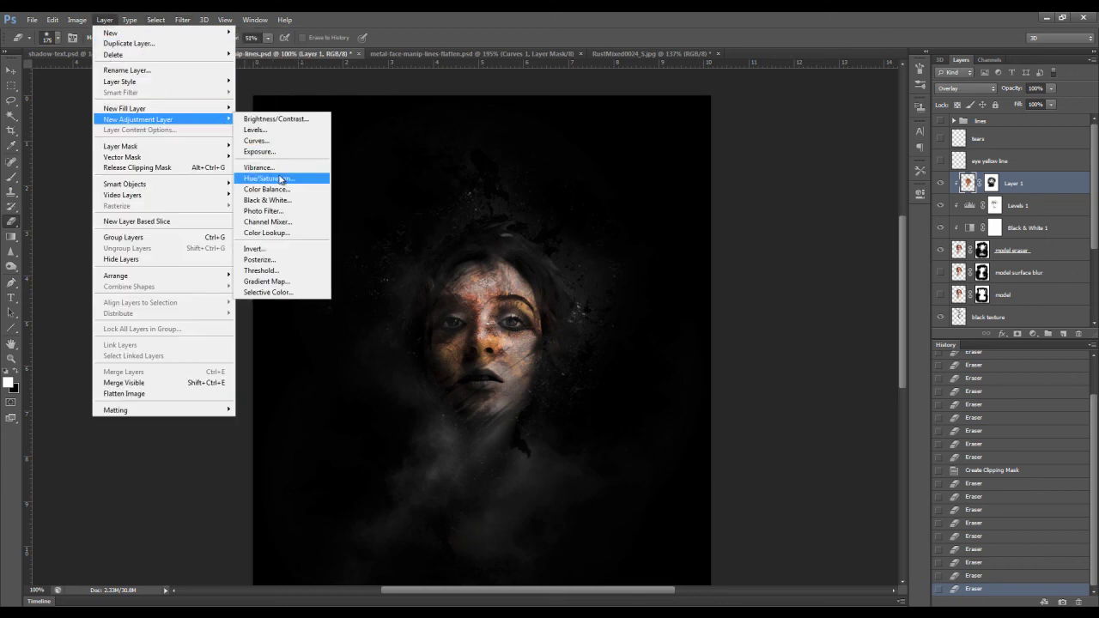
Add a Black & White 4 adjustment layer clipped to the rust texture layer
click(267, 200)
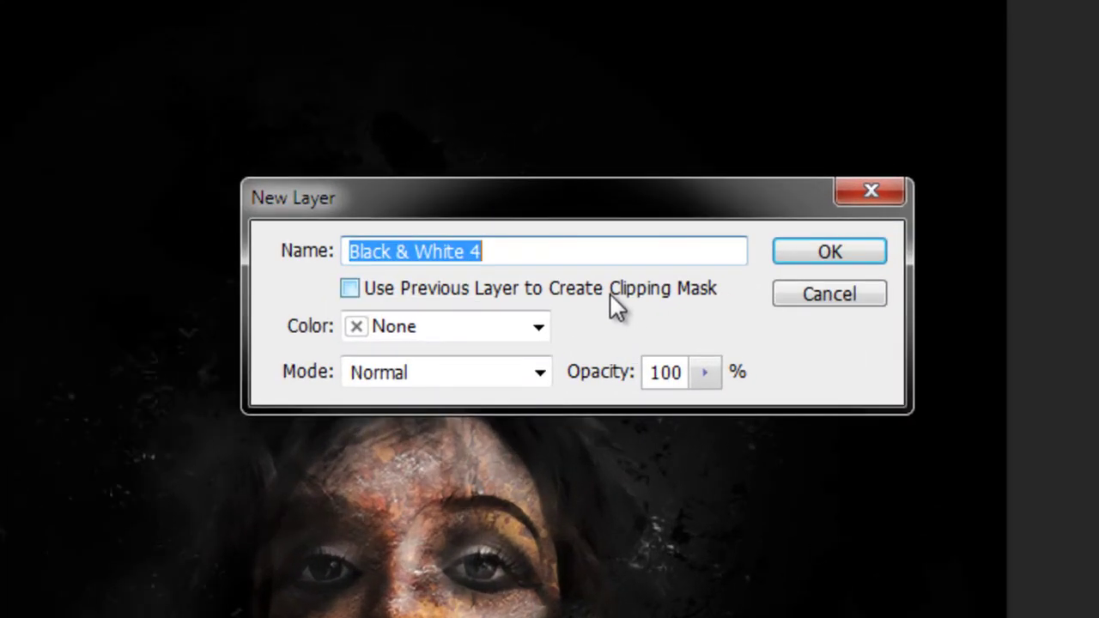
click(528, 296)
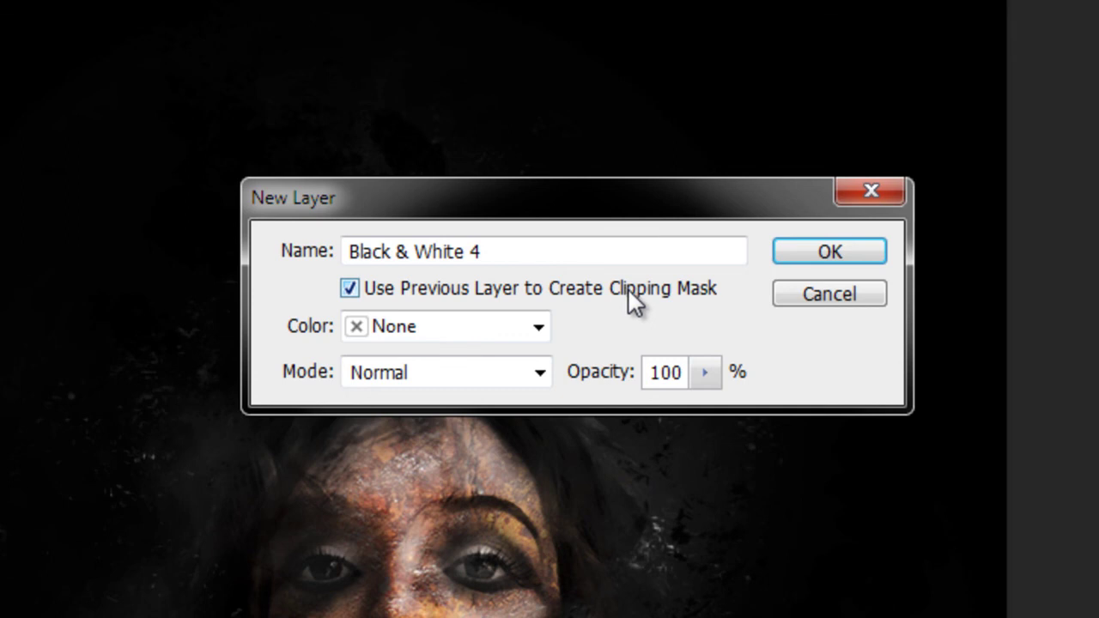
click(830, 251)
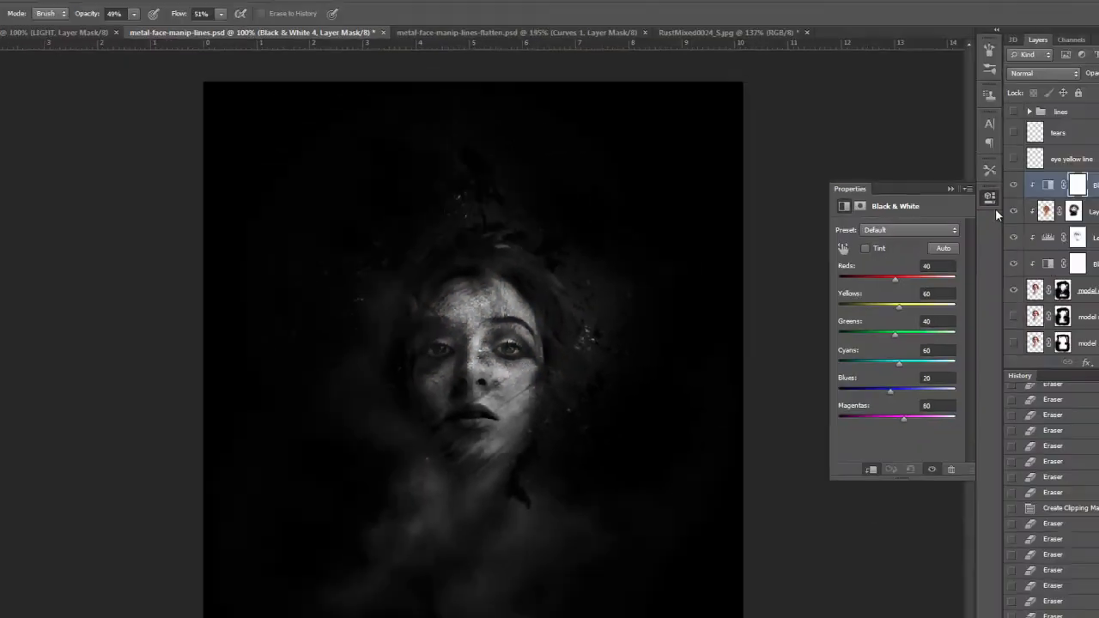
Auto-mix Black & White 4, then tune it to Reds -22, Yellows 107, Cyans 4
click(877, 238)
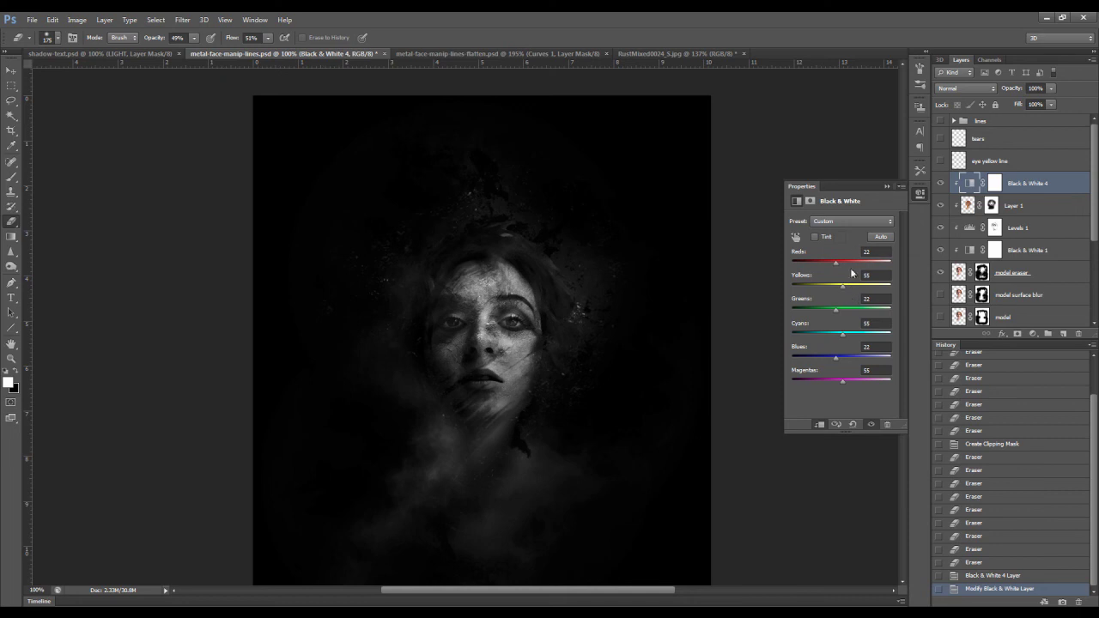
mouse_move(844, 291)
mouse_down()
mouse_move(831, 292)
mouse_move(852, 293)
mouse_up()
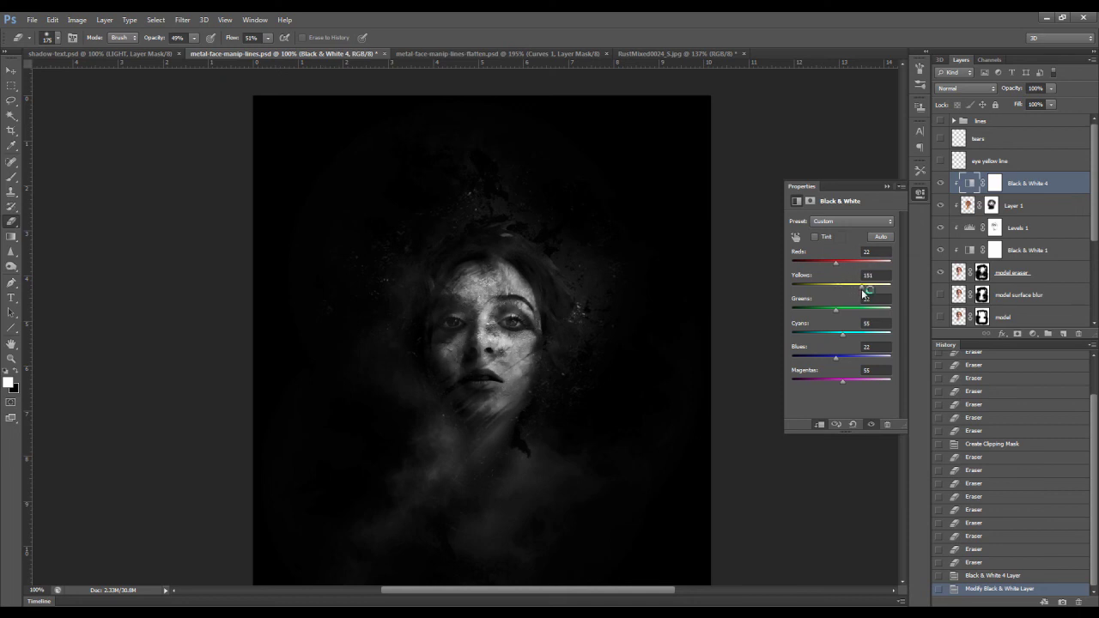
drag(834, 262, 827, 263)
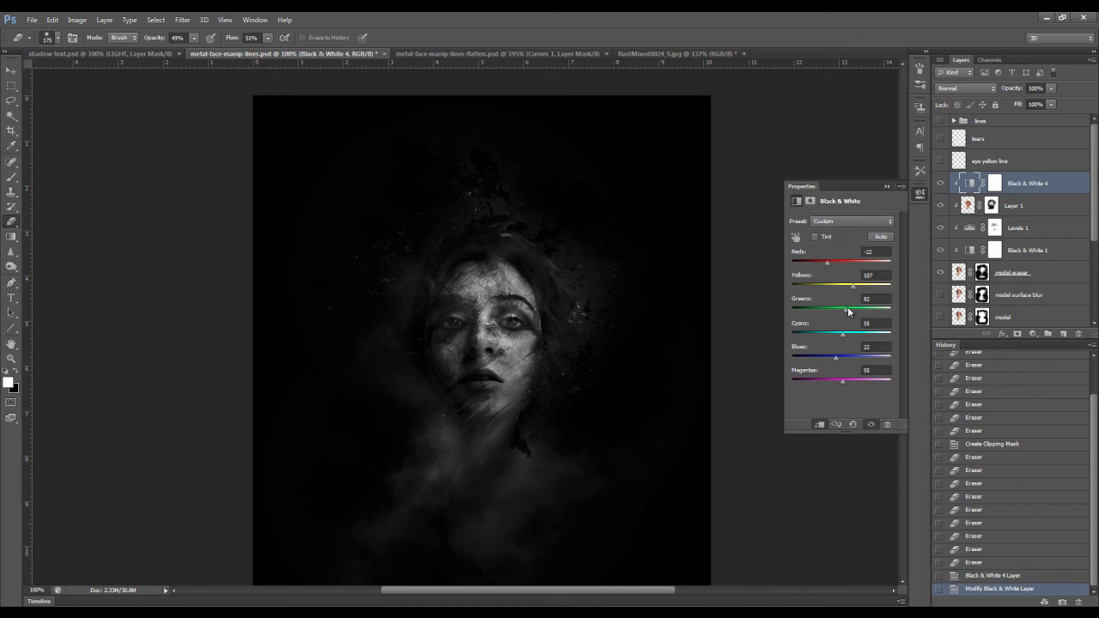
mouse_move(835, 336)
mouse_down()
mouse_move(820, 333)
mouse_move(855, 362)
mouse_move(839, 359)
mouse_move(838, 337)
mouse_up()
click(918, 196)
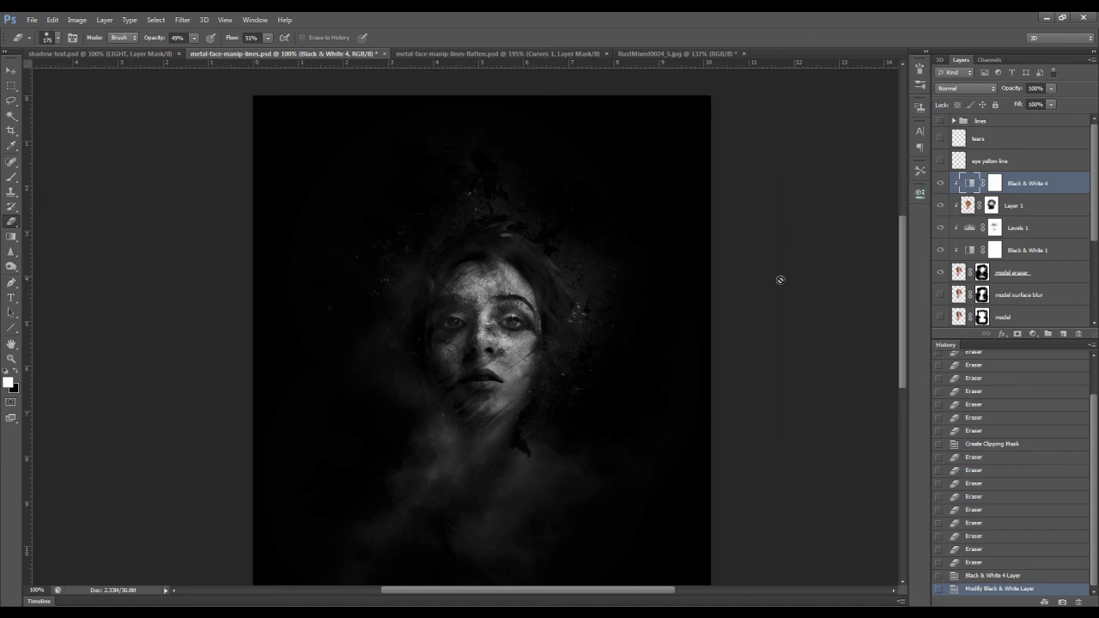
Select the rust texture Layer 1, zoom onto the face with rulers showing, and open its blending options
click(1037, 213)
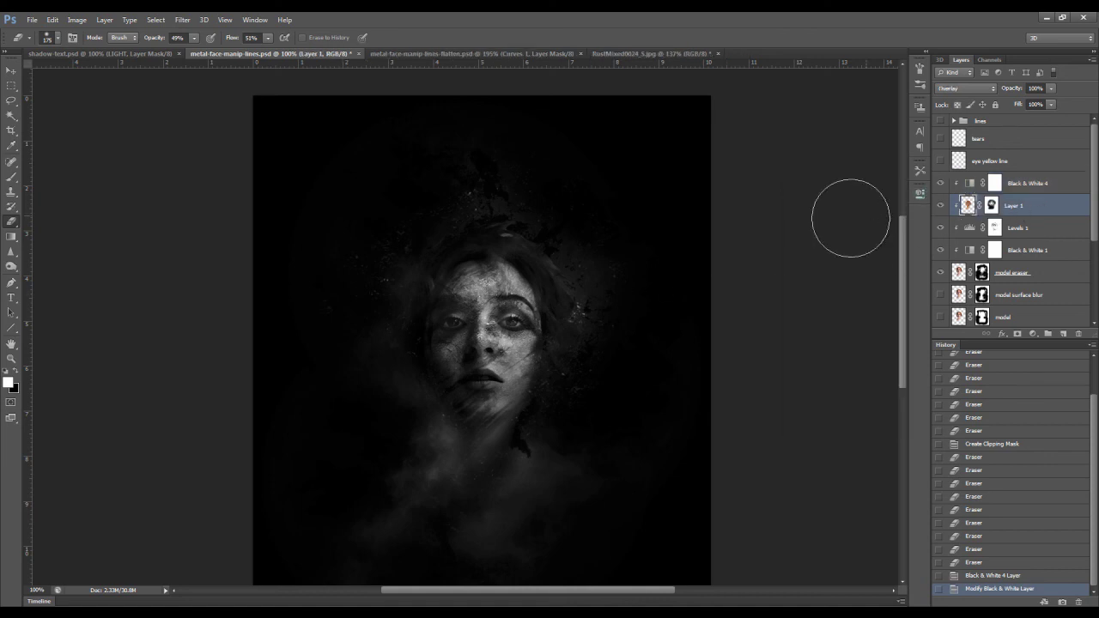
scroll(623, 226, up, 4)
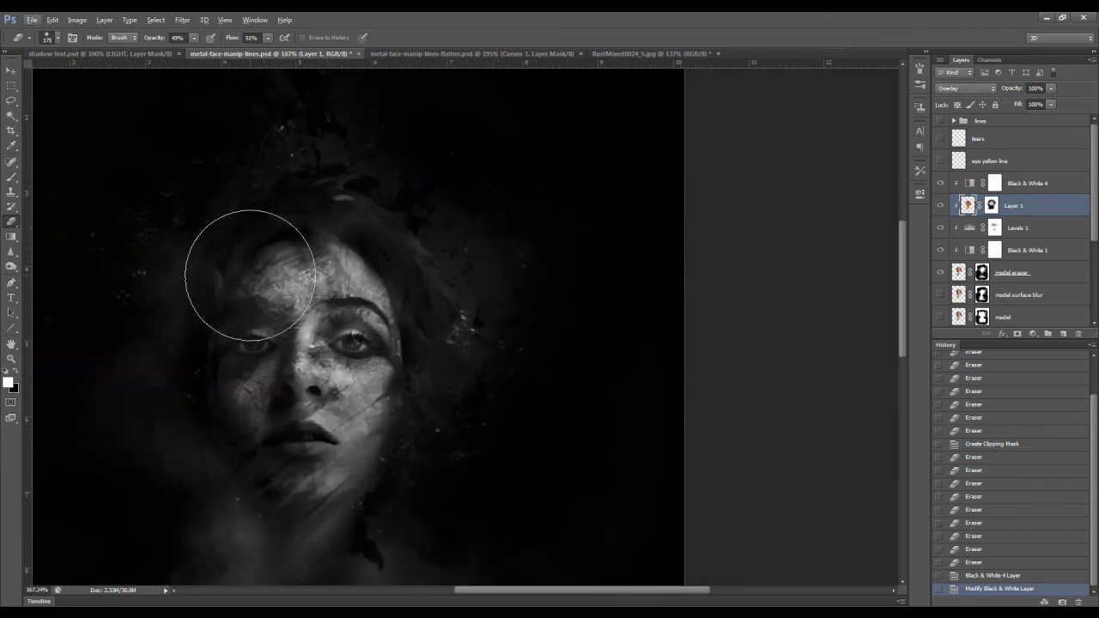
drag(302, 385, 382, 361)
key(ctrl+r)
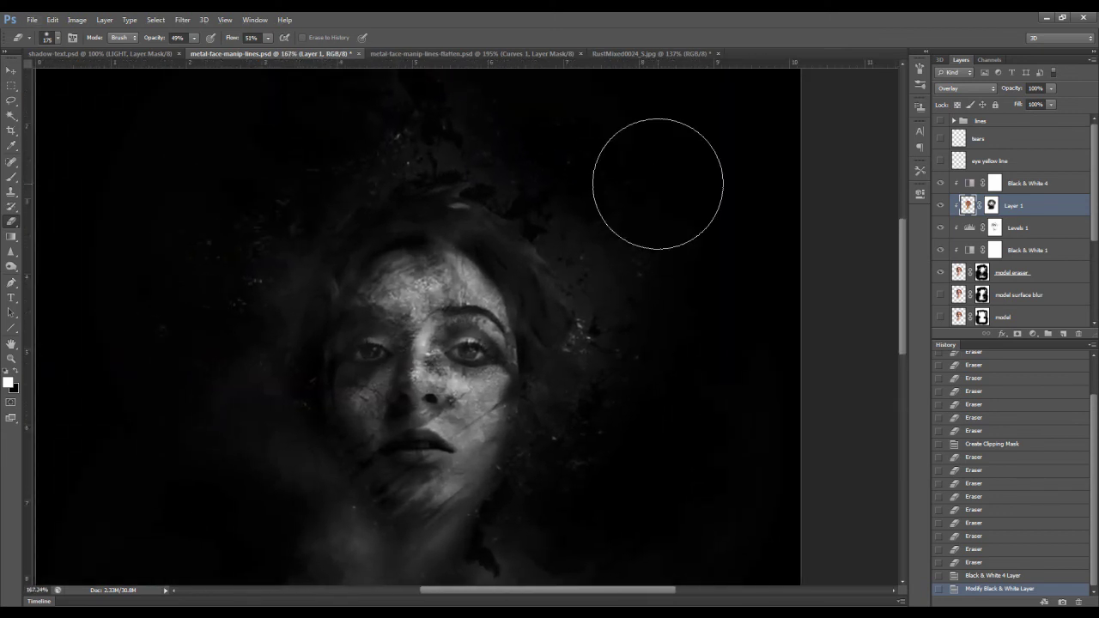
double_click(1038, 211)
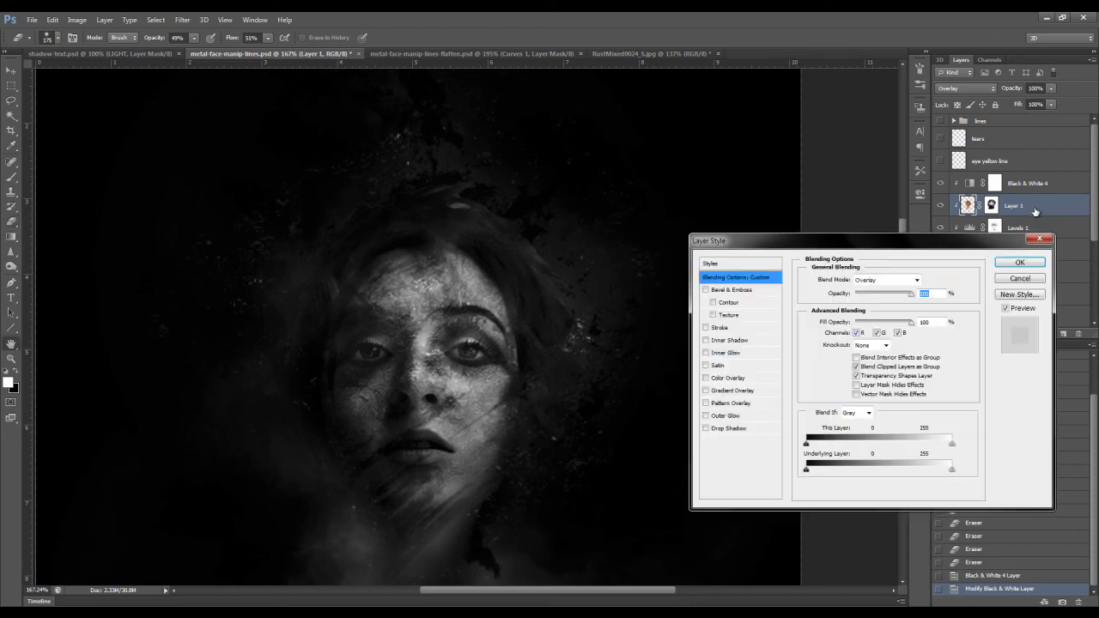
Try Hard Light on Layer 1, revert to Overlay at 100%, and close Layer Style
click(890, 280)
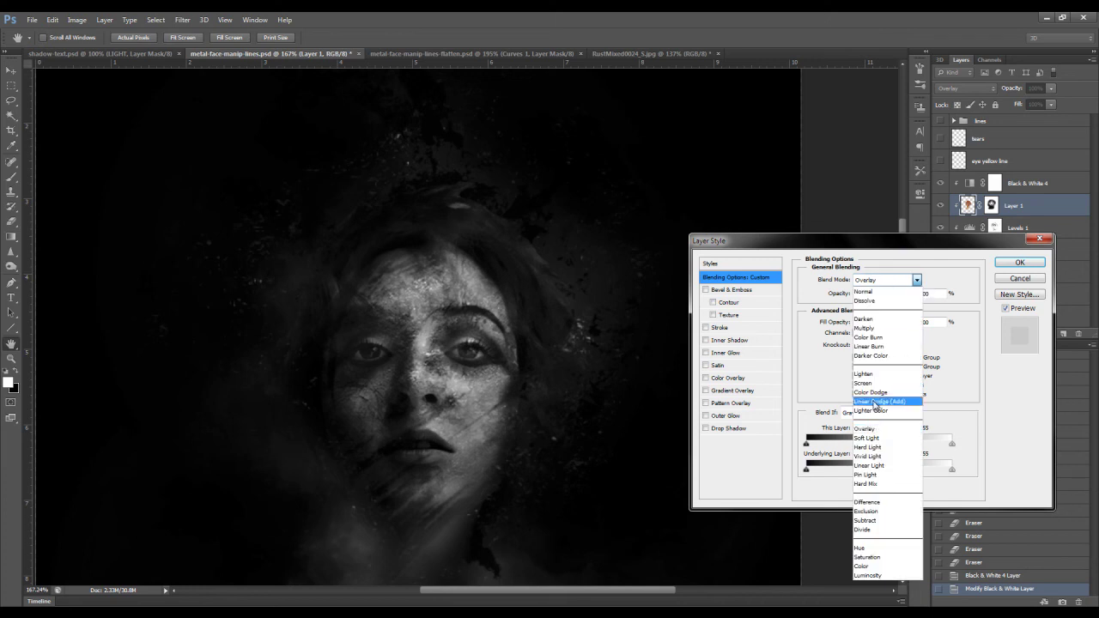
click(869, 448)
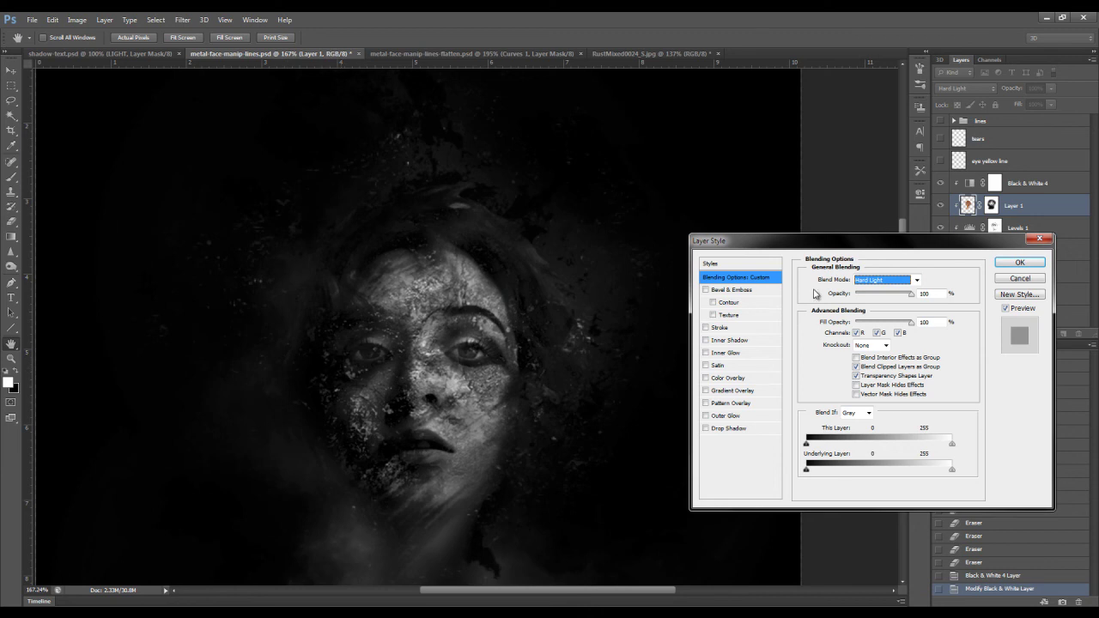
click(883, 281)
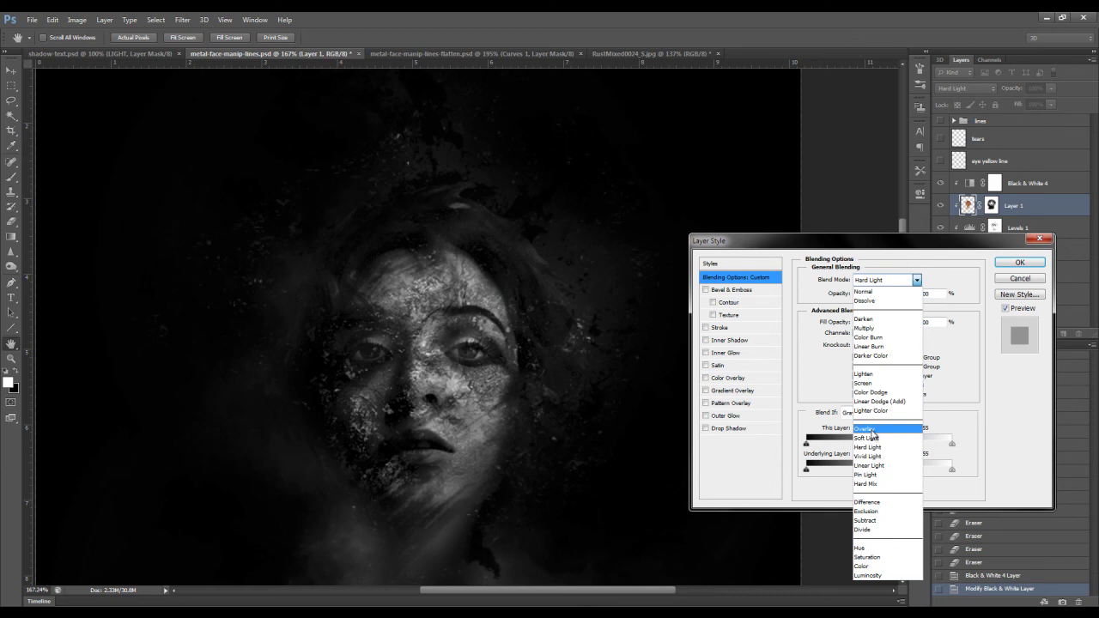
click(870, 430)
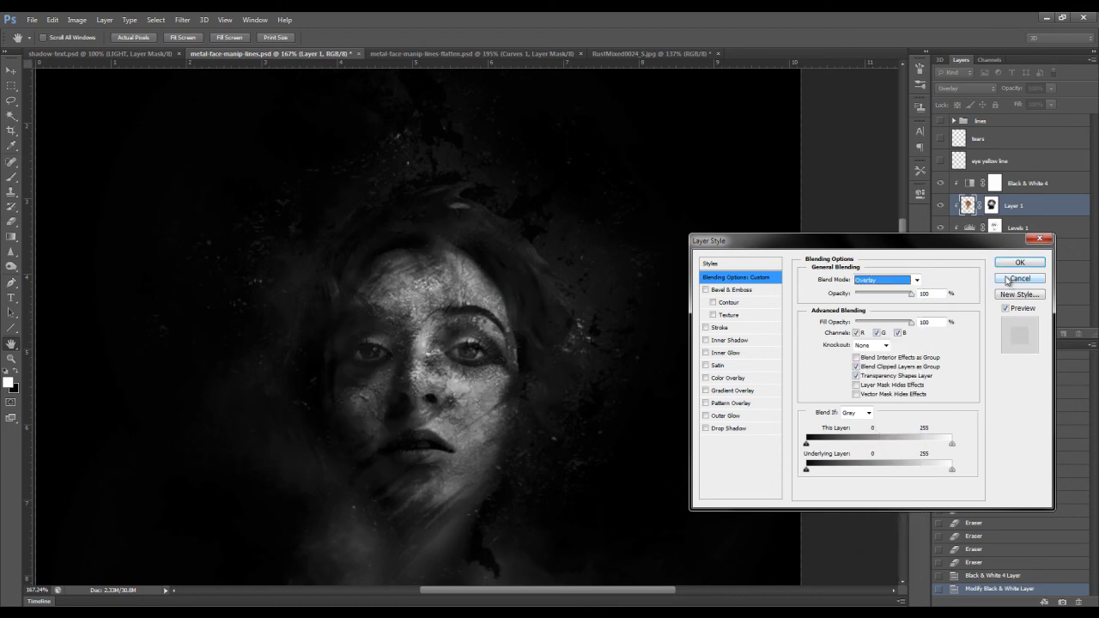
click(1006, 281)
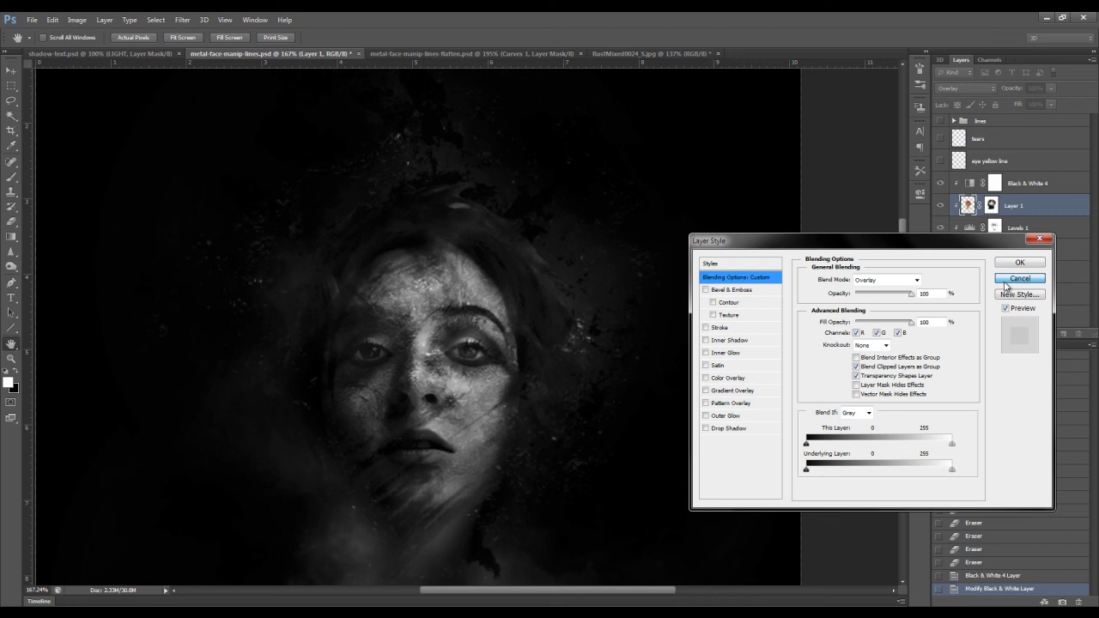
click(1020, 263)
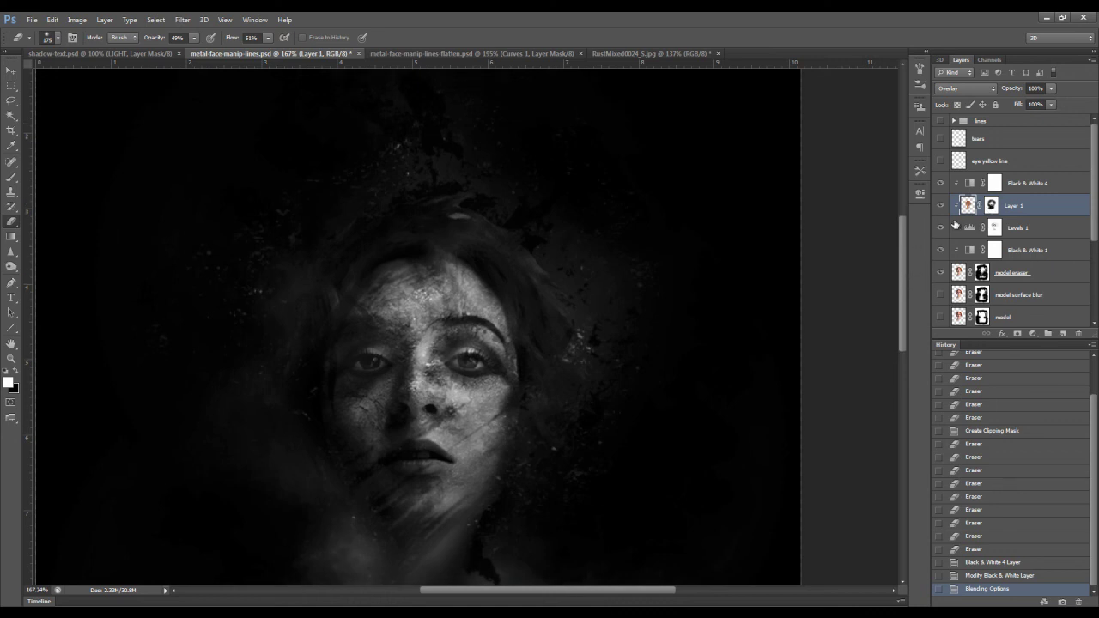
click(429, 55)
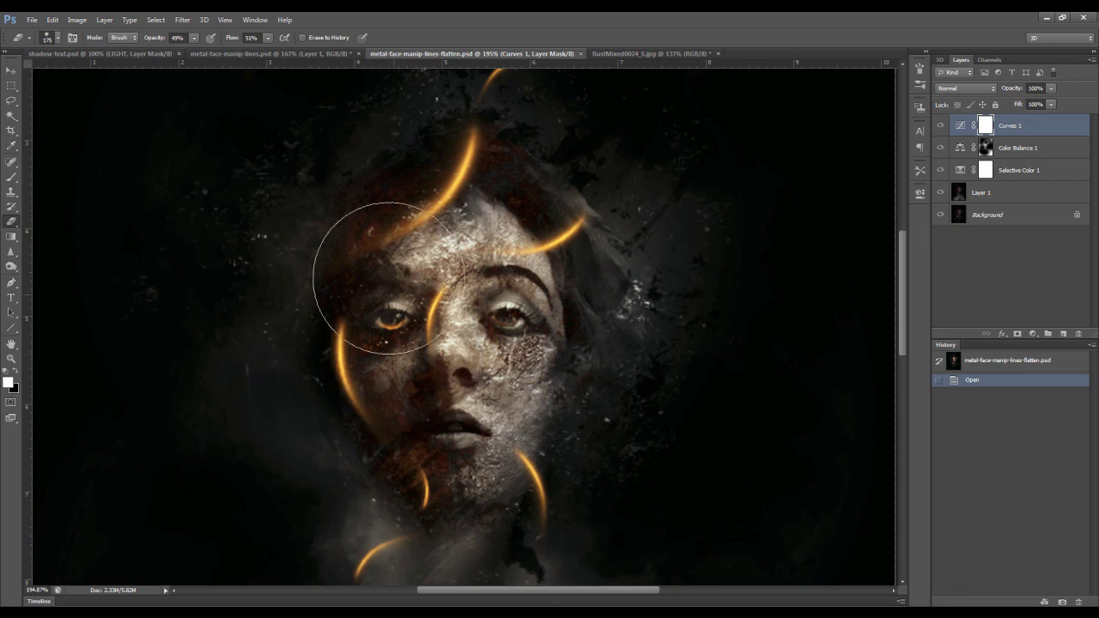
click(319, 53)
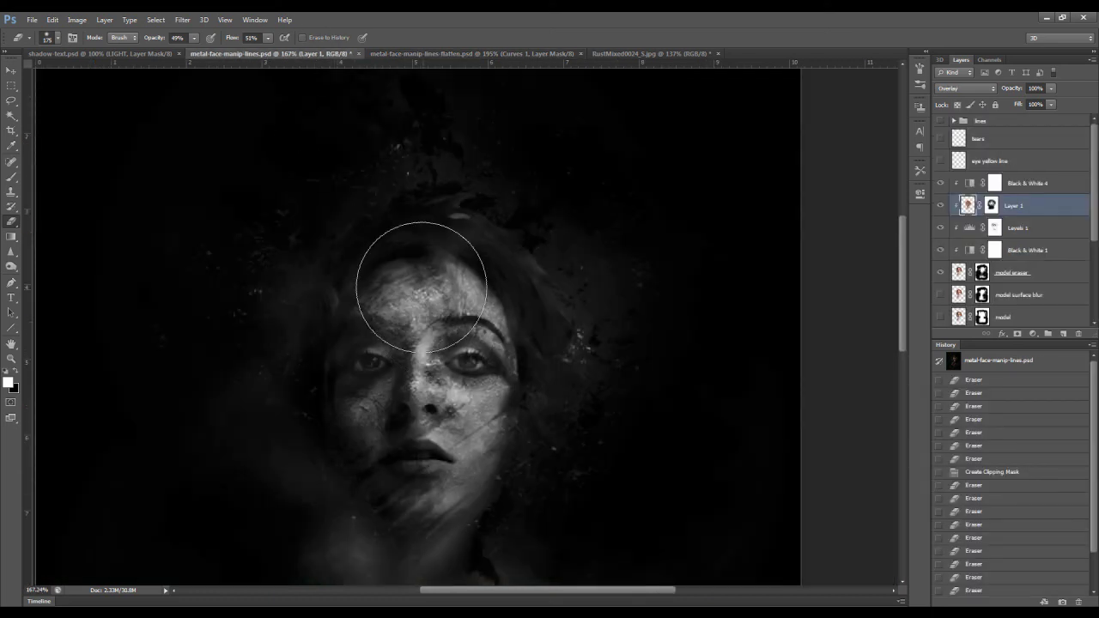